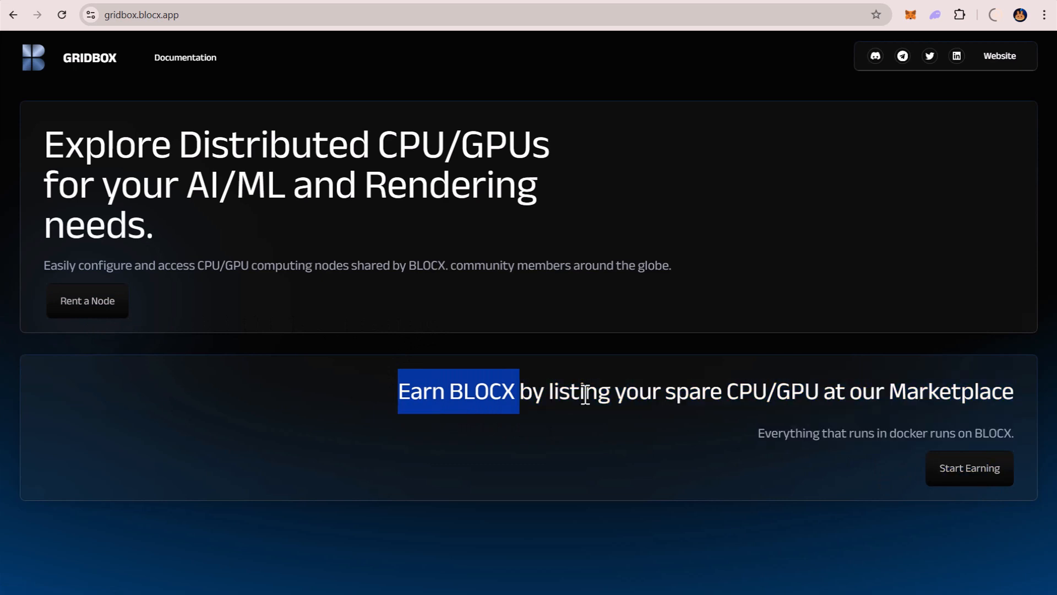
# Start earning from the Marketplace section and go through the BLOCX Wallet introduction pages to the webwallet sign-in form.
pyautogui.moveTo(727, 393); pyautogui.dragTo(820, 392)
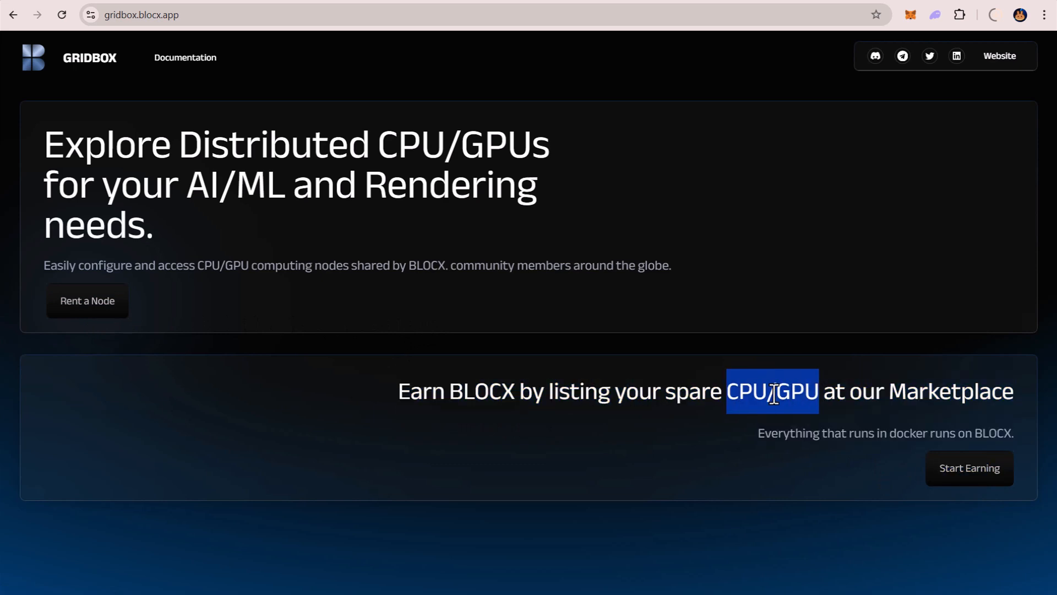
pyautogui.doubleClick(927, 394)
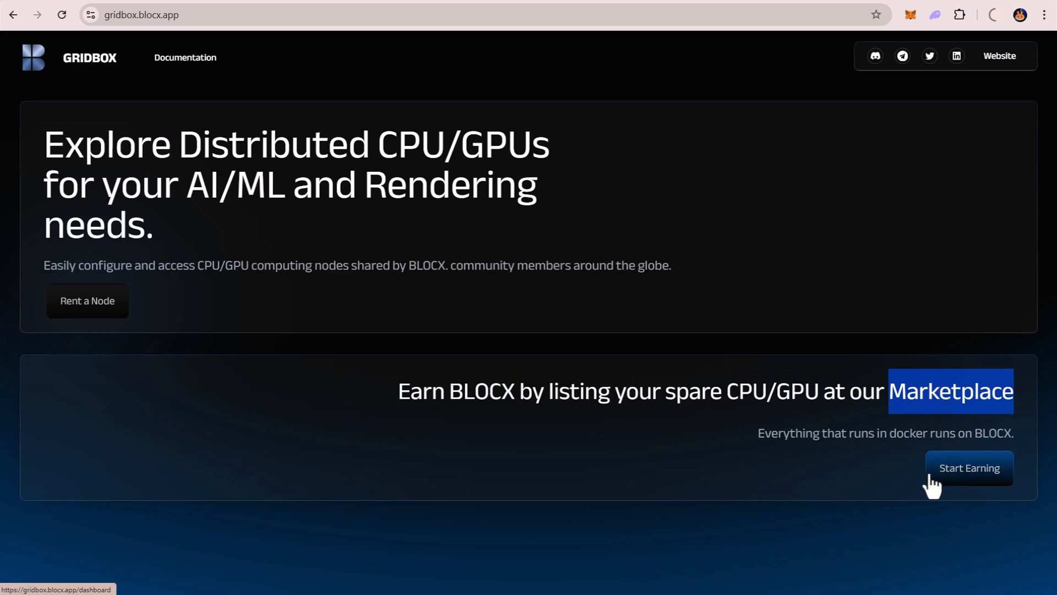
pyautogui.click(969, 476)
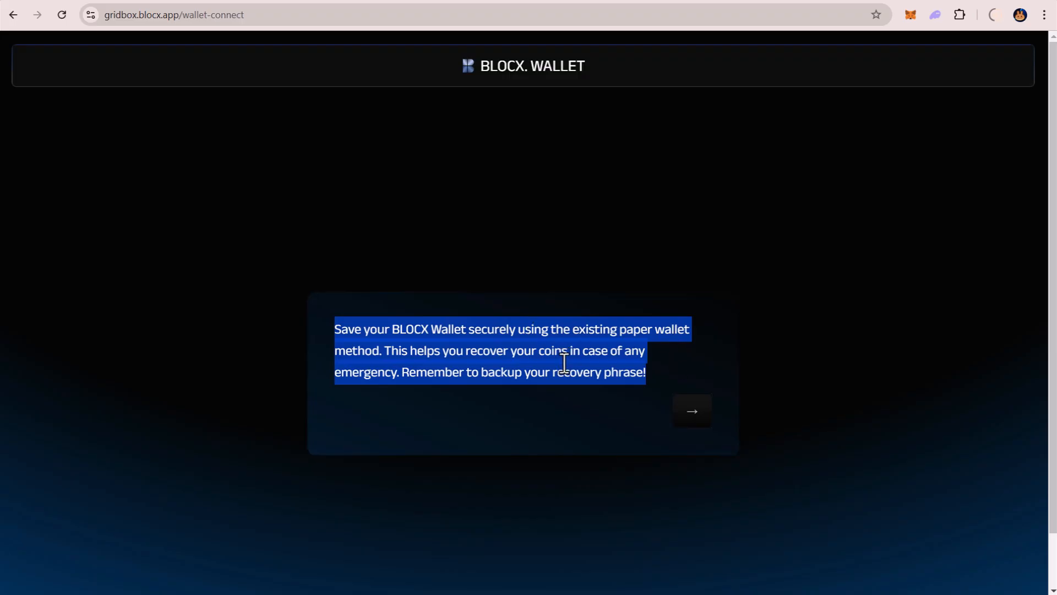
pyautogui.click(561, 389)
pyautogui.click(700, 409)
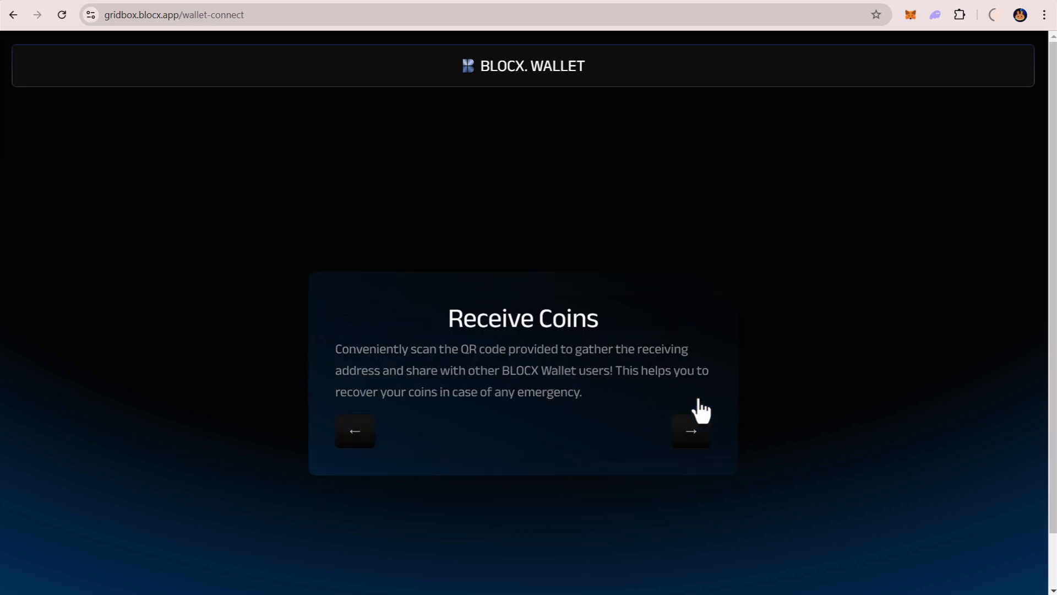
pyautogui.click(696, 433)
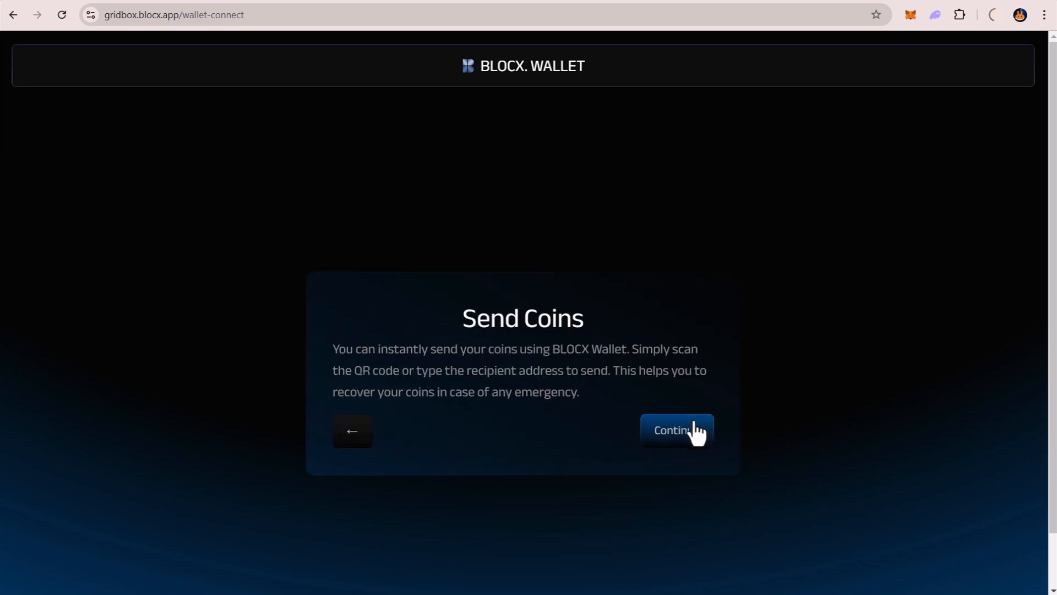
pyautogui.click(691, 435)
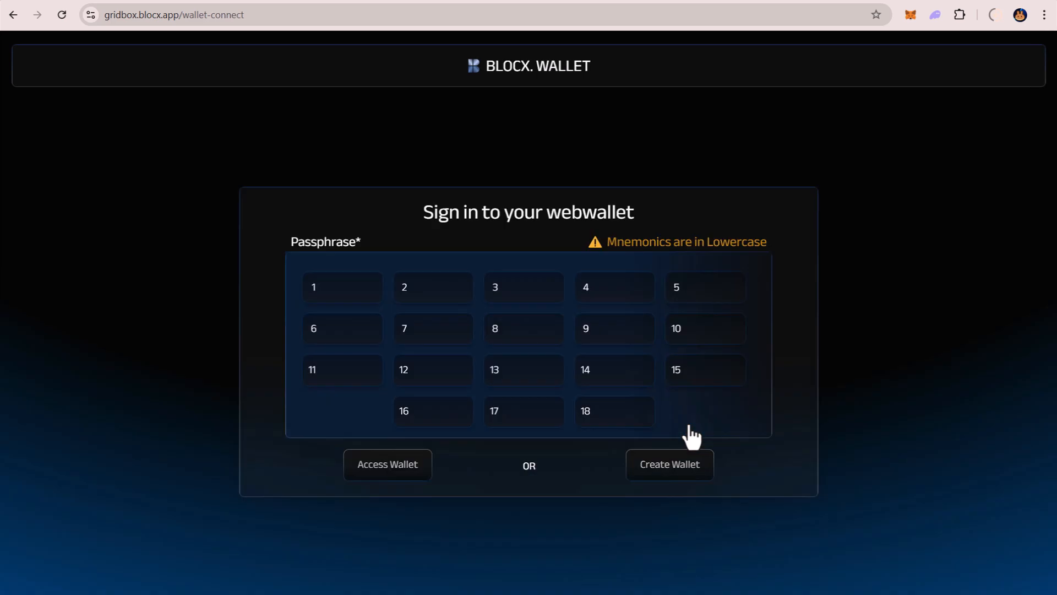
# Create a new wallet from the webwallet sign-in form.
pyautogui.moveTo(413, 219); pyautogui.dragTo(634, 220)
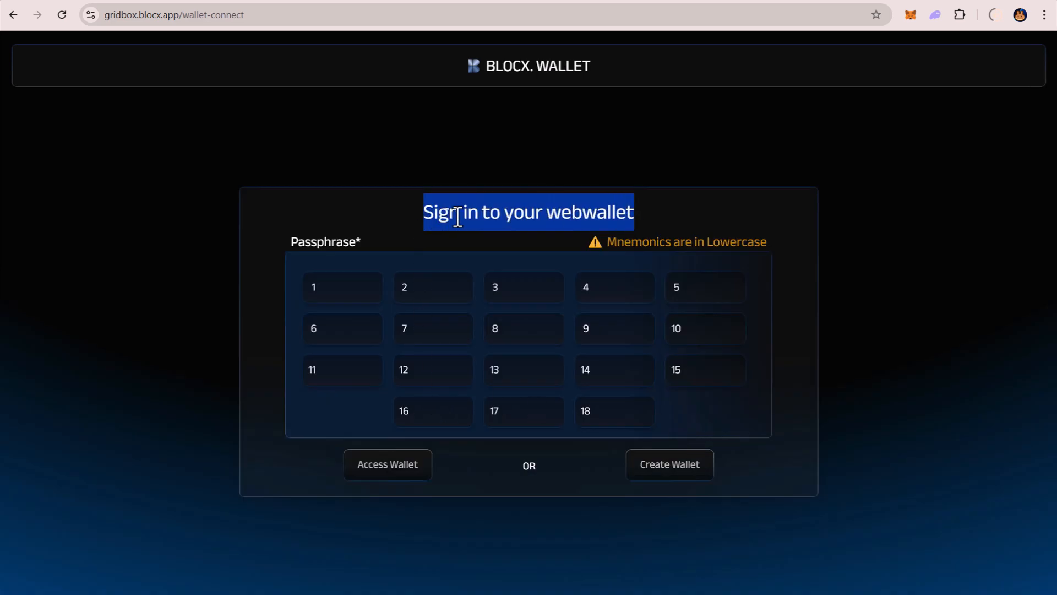
pyautogui.click(567, 213)
pyautogui.click(669, 465)
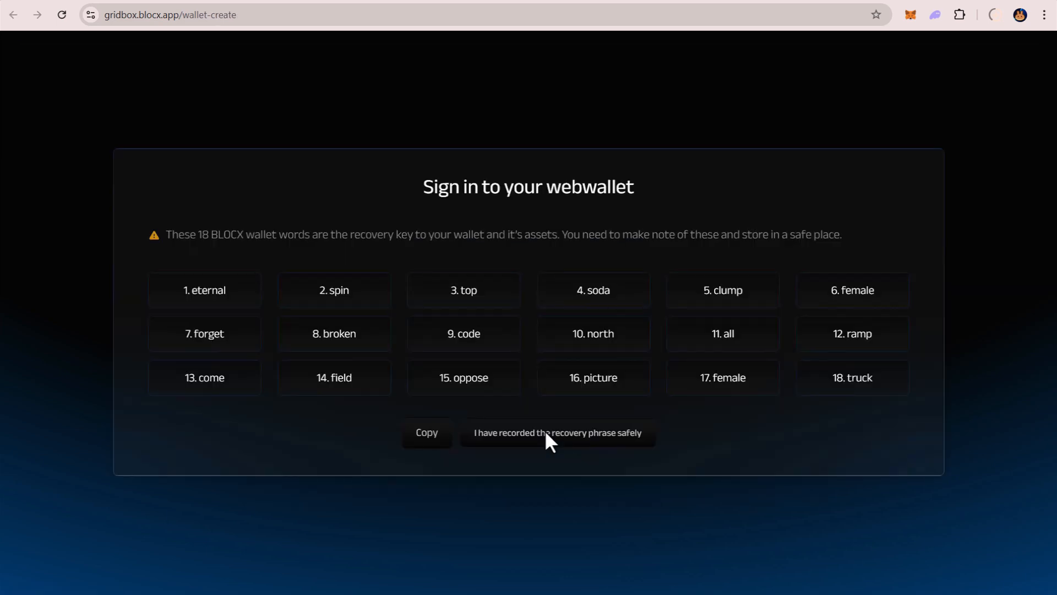
# Copy the generated recovery phrase and log in to the wallet by pasting it into the passphrase fields.
pyautogui.click(451, 427)
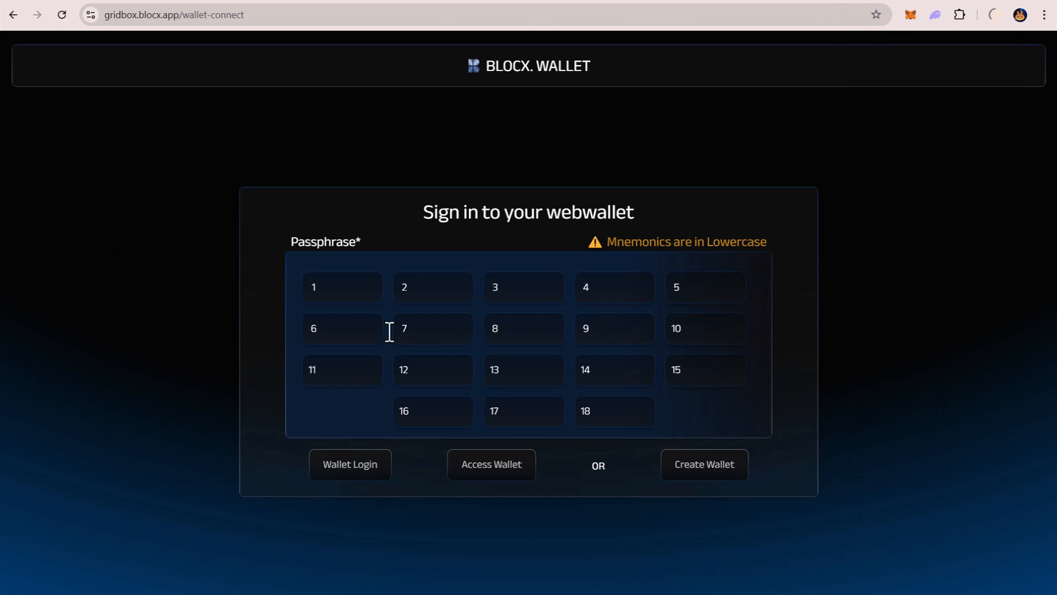
pyautogui.hotkey('ctrl', 'v')
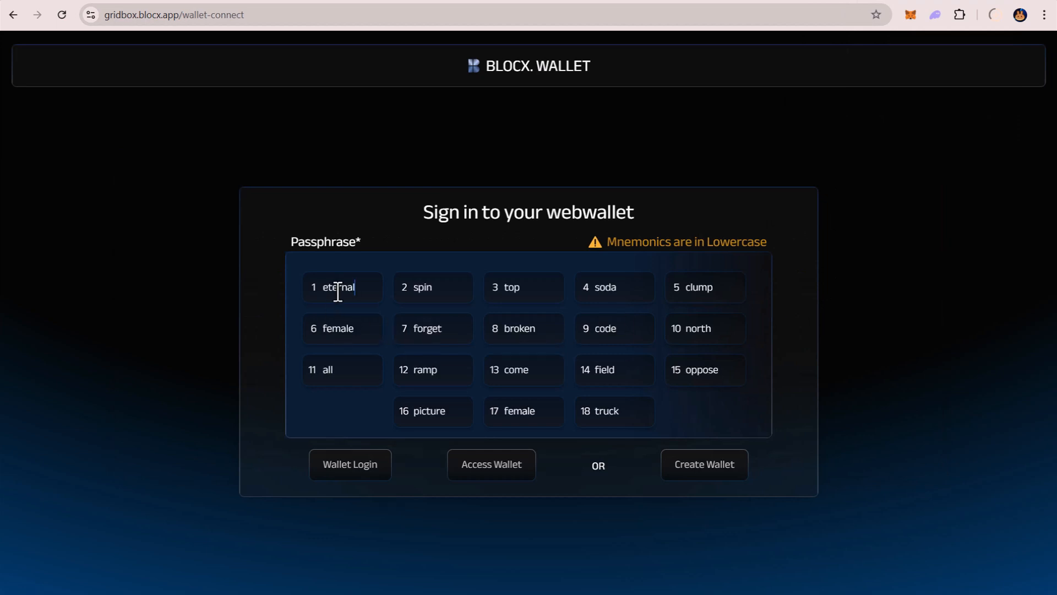
pyautogui.click(369, 473)
# Fill in the wallet name with the owner's full name and submit it.
pyautogui.click(477, 264)
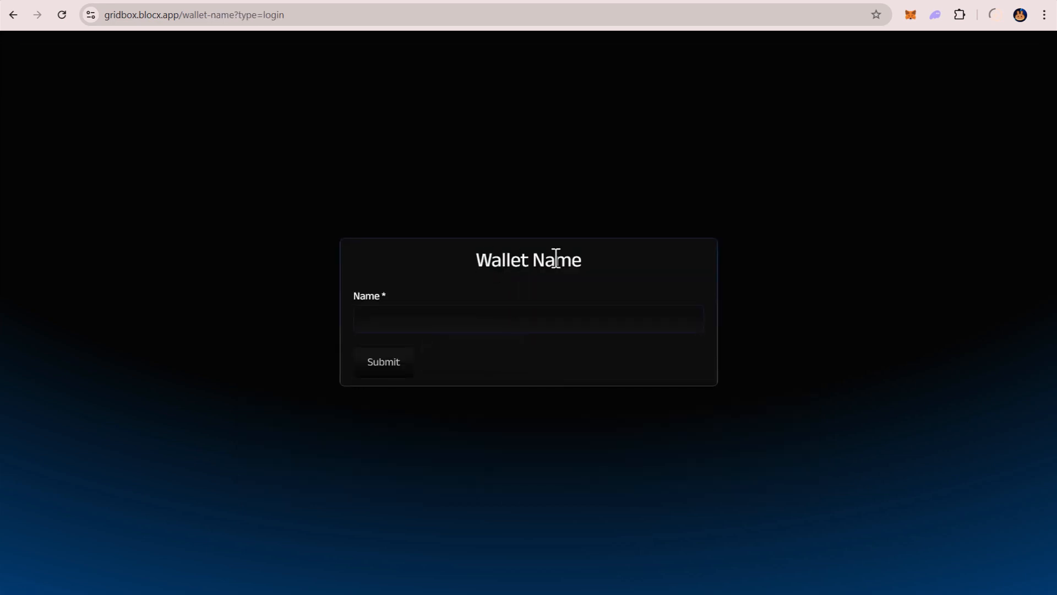
pyautogui.click(488, 318)
pyautogui.click(484, 354)
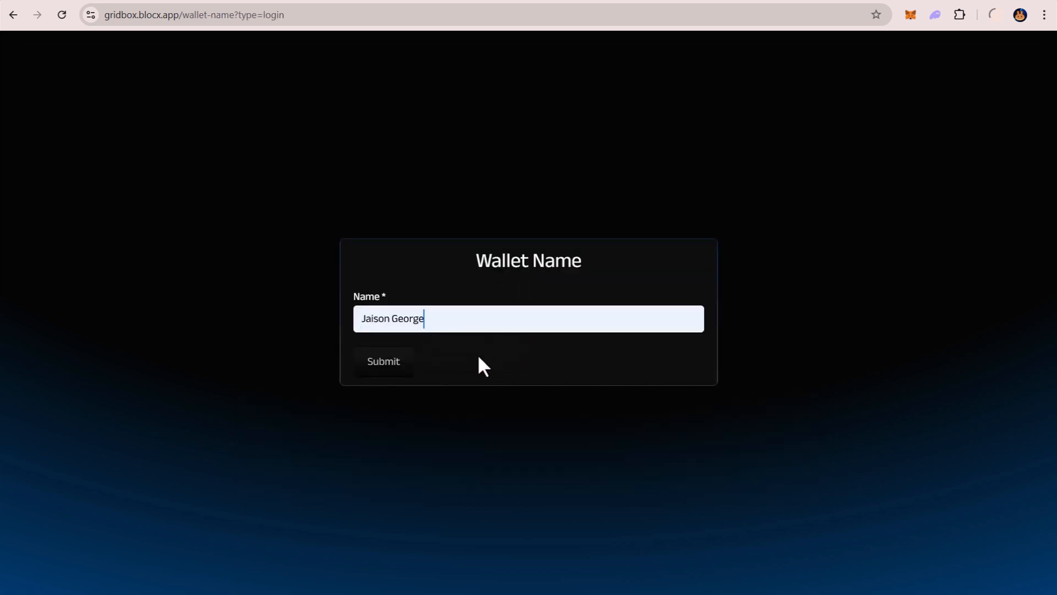
pyautogui.click(384, 368)
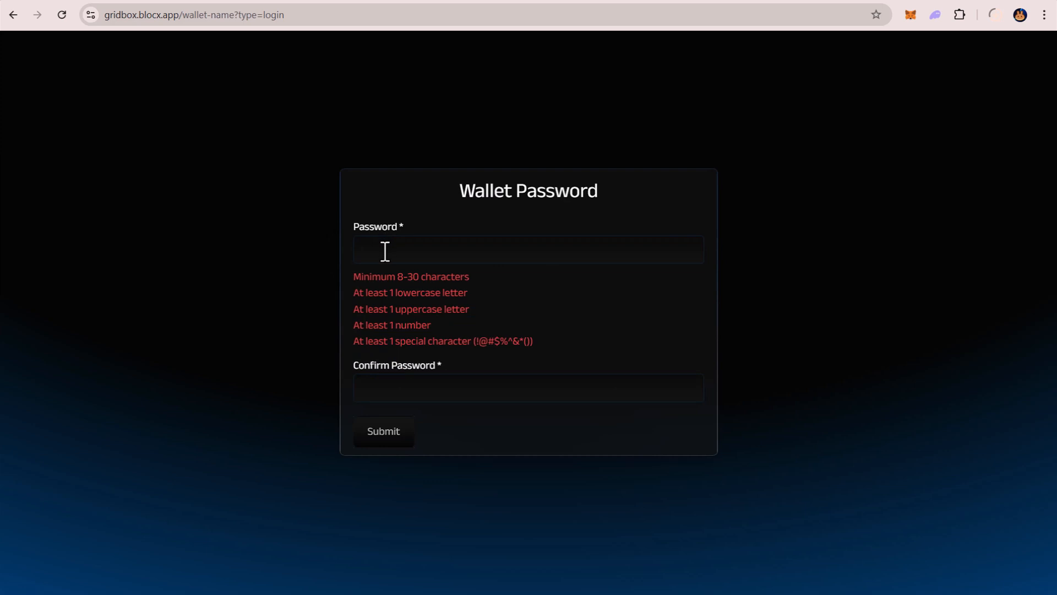
# Enter and confirm a wallet password that meets all the listed requirements, and submit it.
pyautogui.write('•••••••')
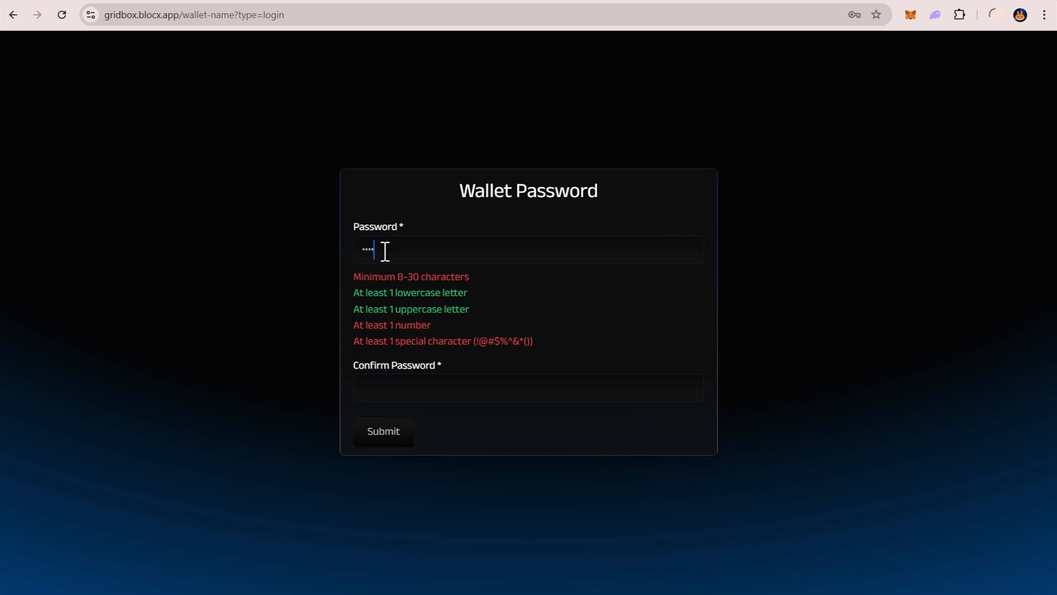
pyautogui.write('•')
pyautogui.press('Tab')
pyautogui.write('••••••••')
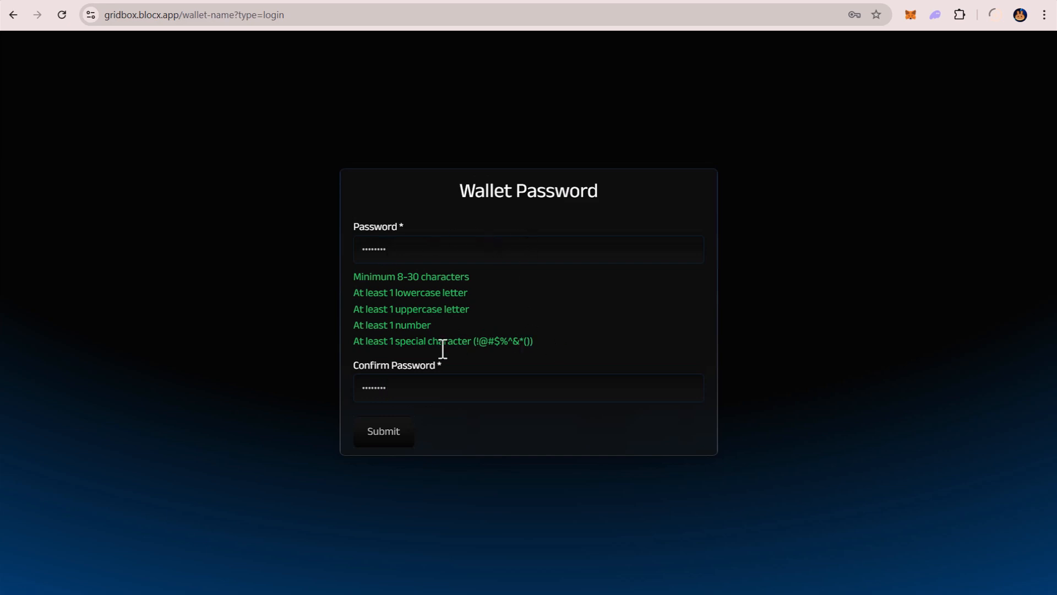
pyautogui.click(394, 447)
# Enter and confirm the wallet PIN, and submit it to reach the dashboard.
pyautogui.tripleClick(527, 244)
pyautogui.click(527, 291)
pyautogui.write('•••••')
pyautogui.press('Tab')
pyautogui.write('•••••')
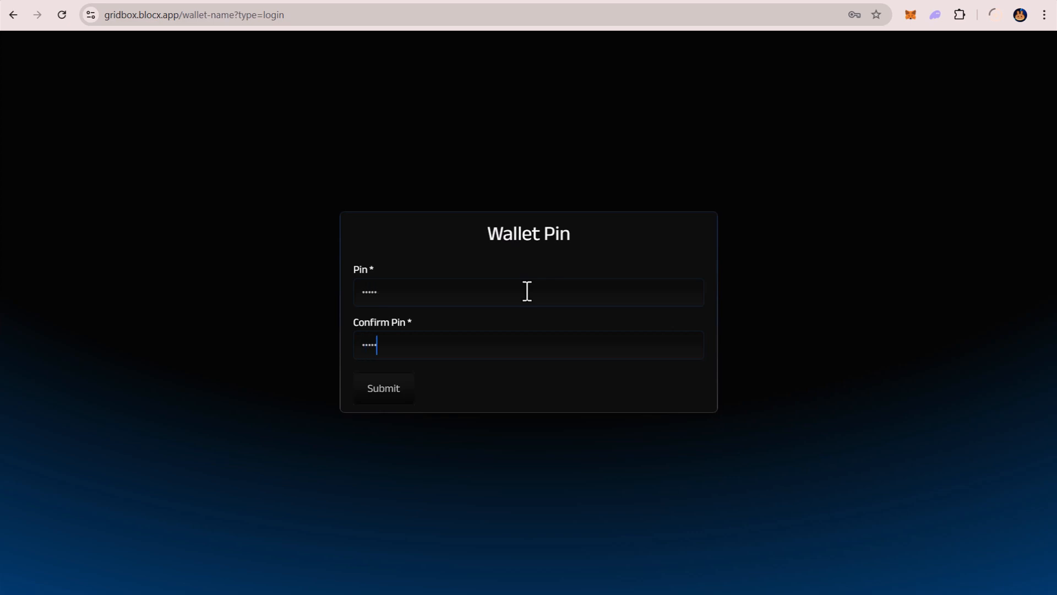
pyautogui.click(375, 393)
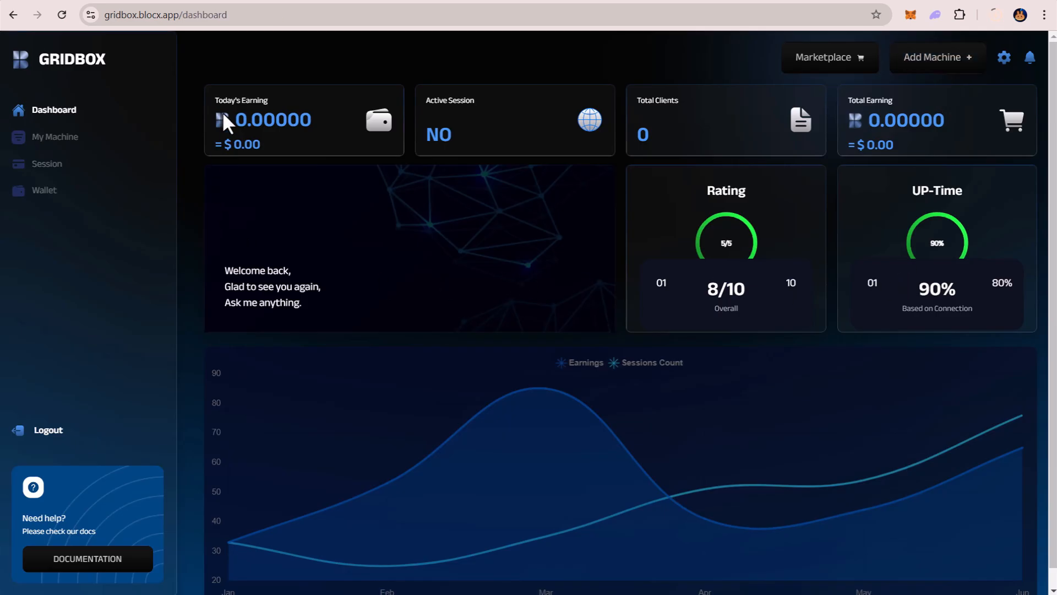
# Review the dashboard's earning and session cards, check the My Machine page, and return to the dashboard.
pyautogui.moveTo(211, 100); pyautogui.dragTo(253, 103)
pyautogui.moveTo(425, 101); pyautogui.dragTo(469, 102)
pyautogui.click(468, 101)
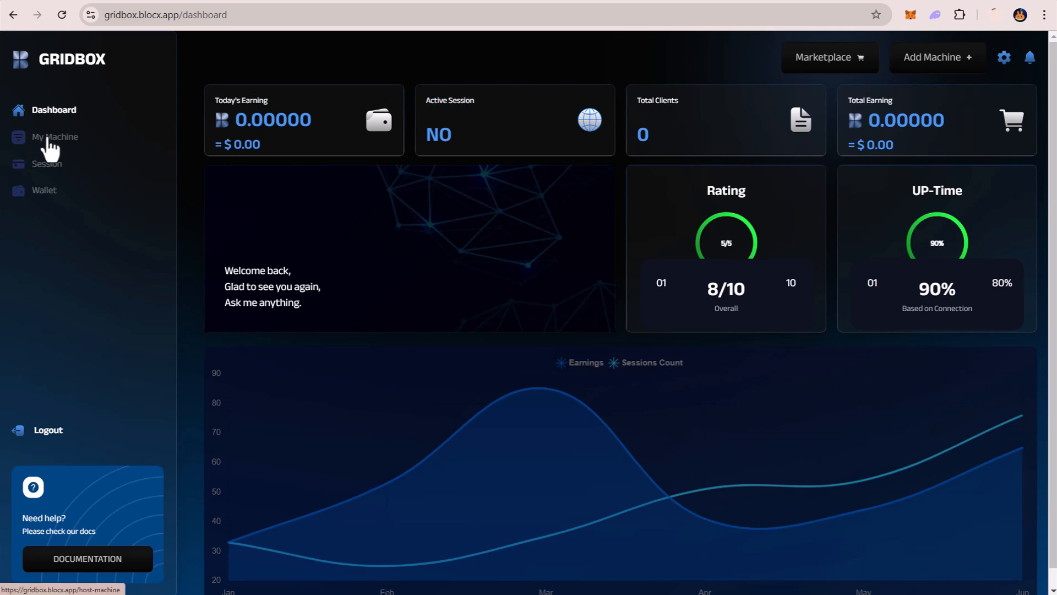
pyautogui.click(65, 150)
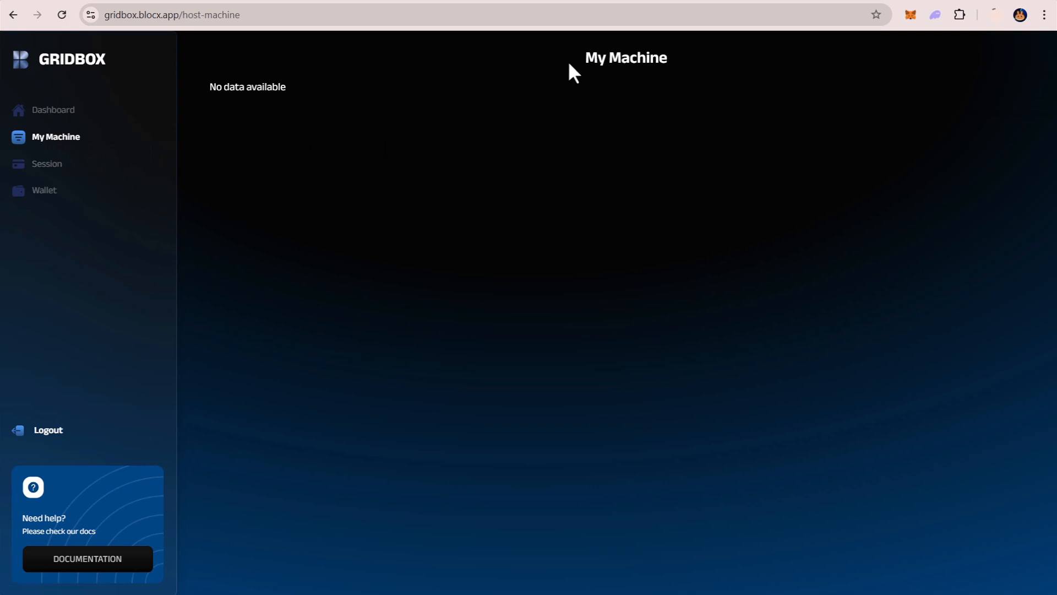
pyautogui.moveTo(570, 65); pyautogui.dragTo(763, 40)
pyautogui.moveTo(195, 85); pyautogui.dragTo(292, 94)
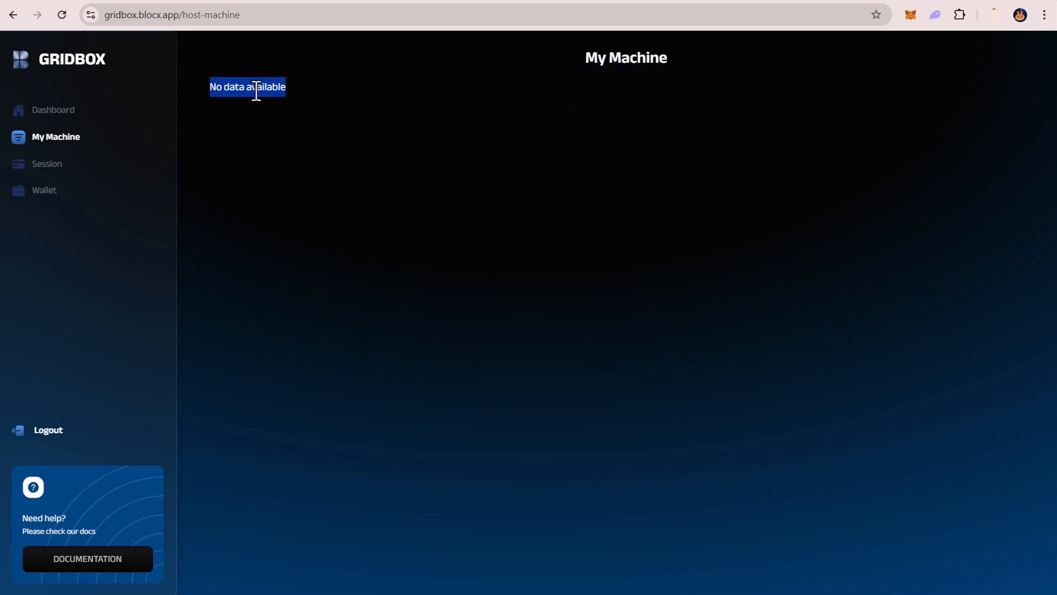
pyautogui.click(96, 118)
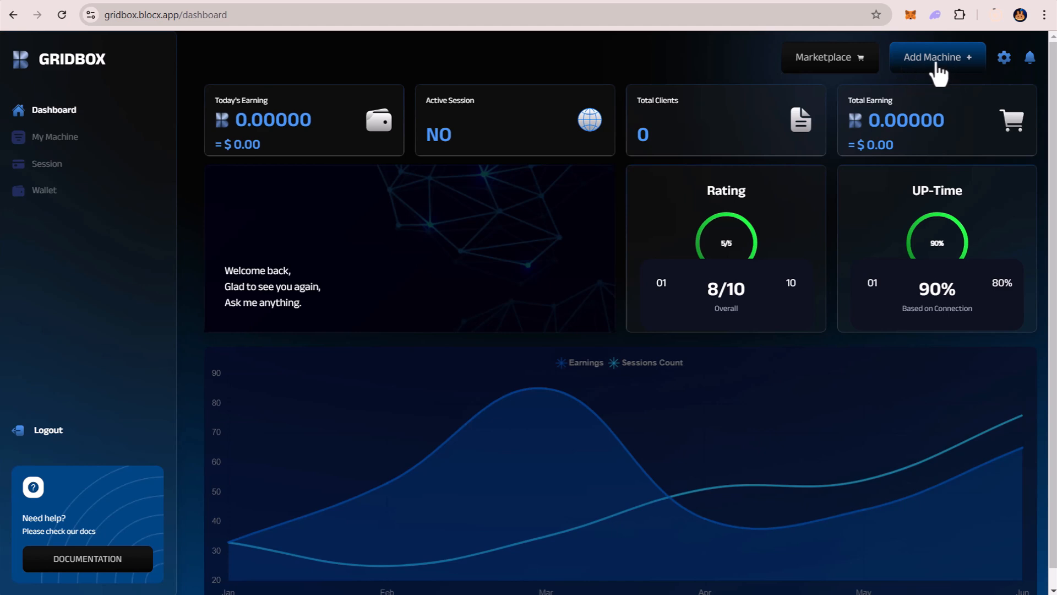
# Start adding a new machine and download the client software for Windows 8.1, 10, 11.
pyautogui.click(947, 63)
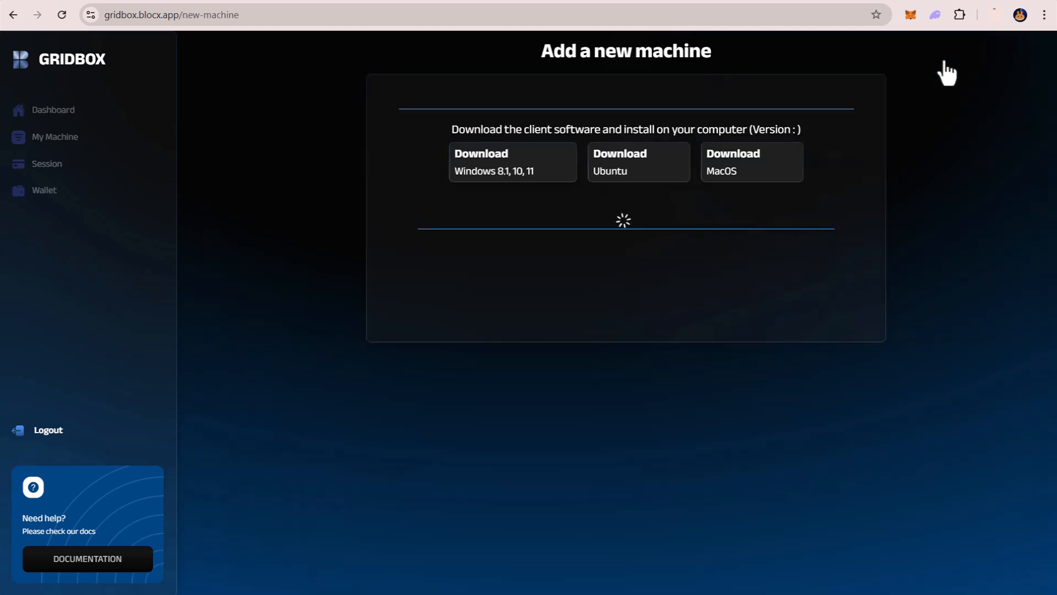
pyautogui.moveTo(539, 51); pyautogui.dragTo(708, 45)
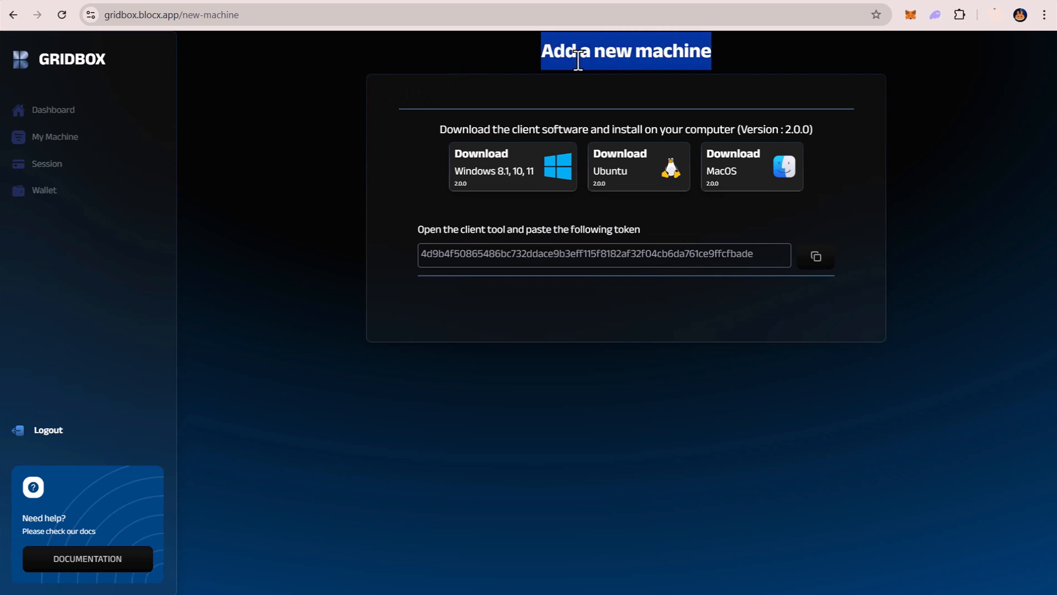
pyautogui.click(637, 57)
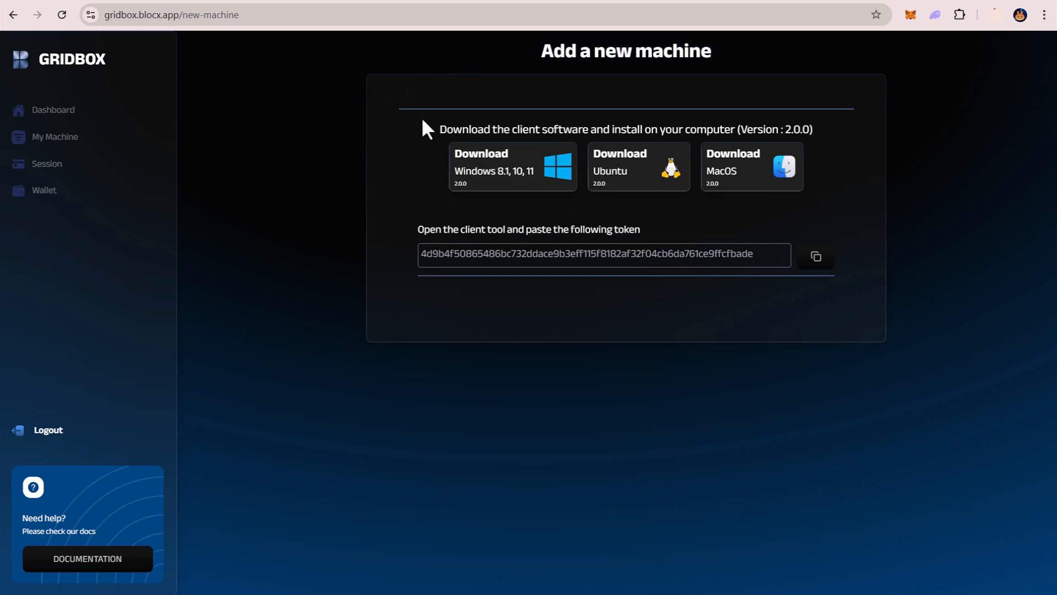
pyautogui.moveTo(422, 120); pyautogui.dragTo(597, 117)
pyautogui.click(580, 136)
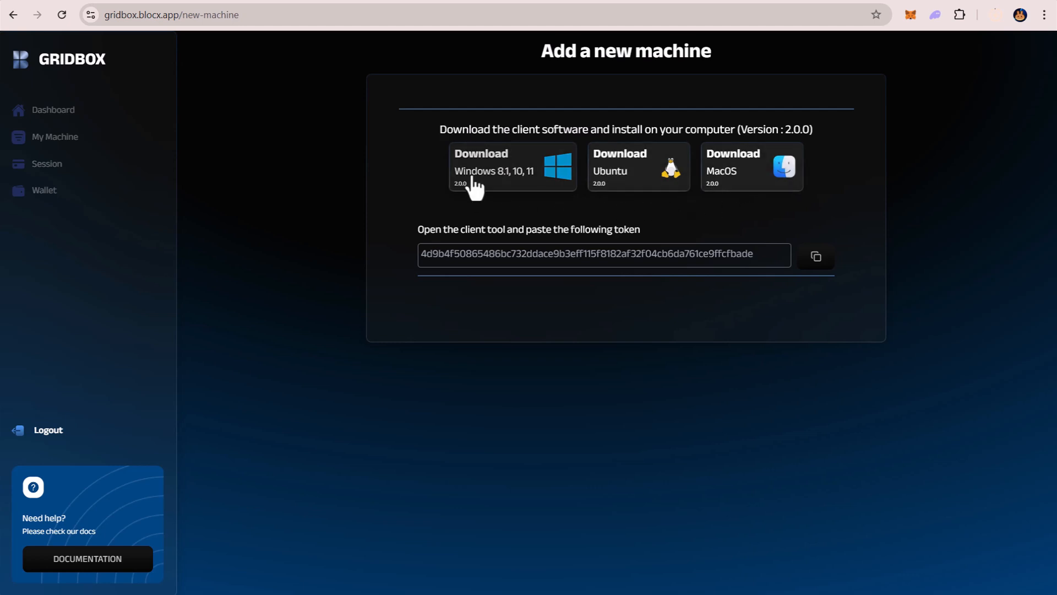
pyautogui.click(538, 178)
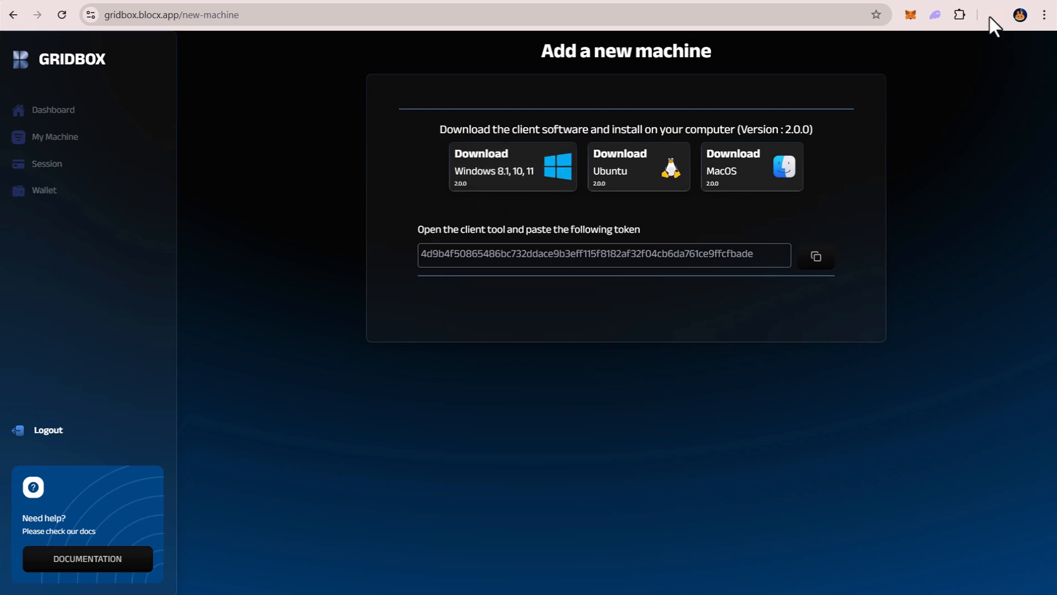
# Run the downloaded GRIDBOX HostClient and install Docker Desktop using WSL 2 with a desktop shortcut, restarting Windows to complete the installation.
pyautogui.click(994, 15)
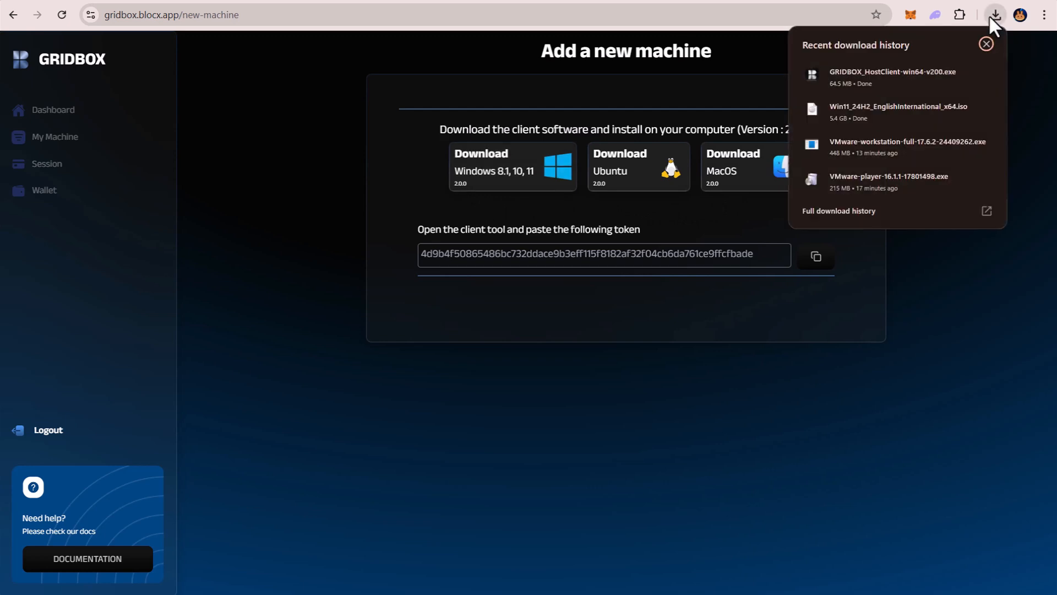
pyautogui.click(849, 77)
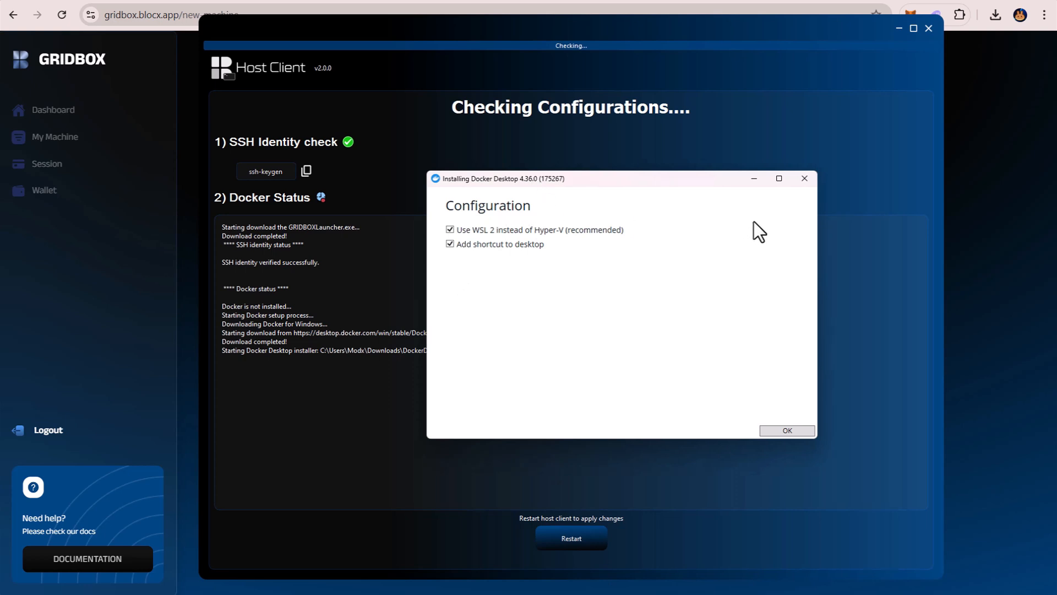
pyautogui.click(786, 431)
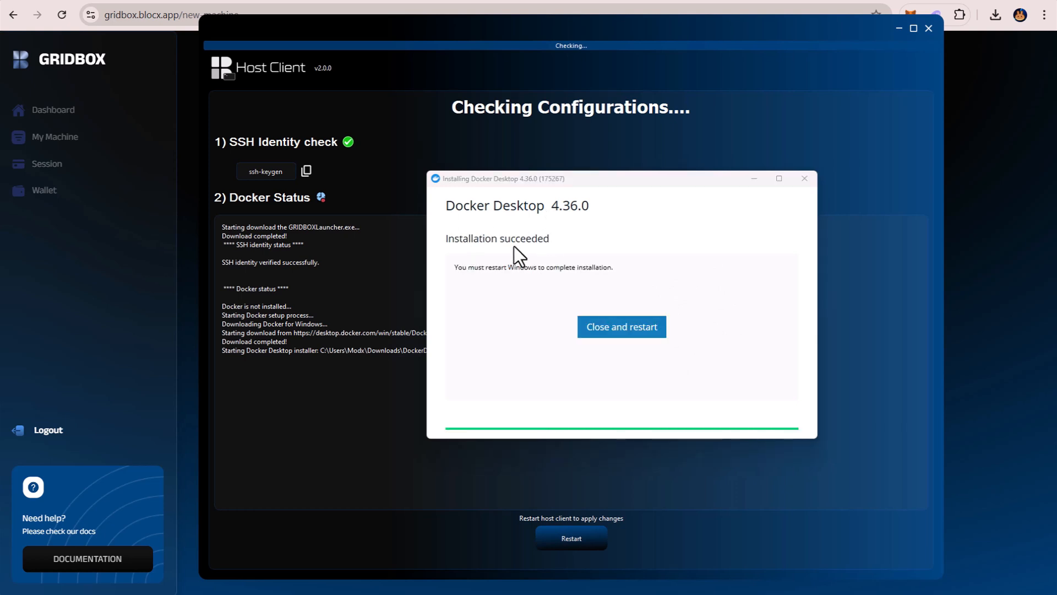
pyautogui.click(626, 330)
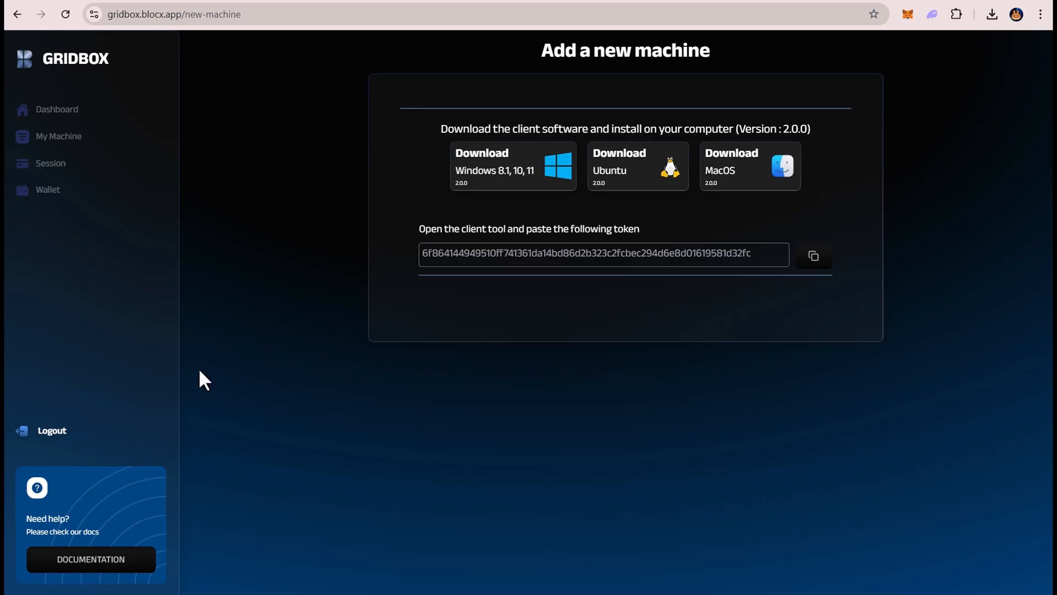
# Find and launch Docker Desktop in Windows, and accept its Subscription Service Agreement.
pyautogui.press('super')
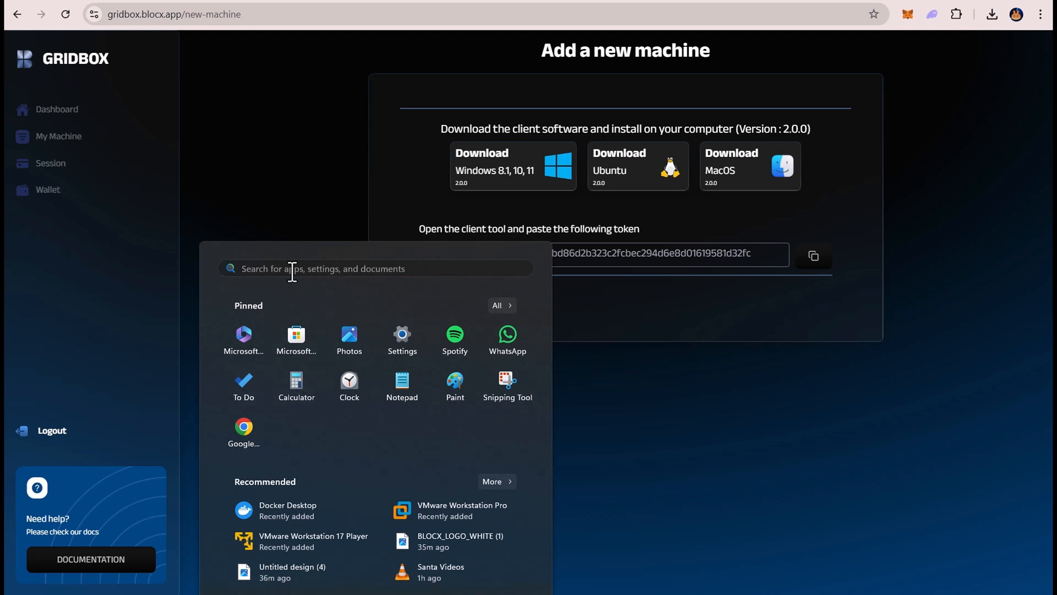
pyautogui.write('d')
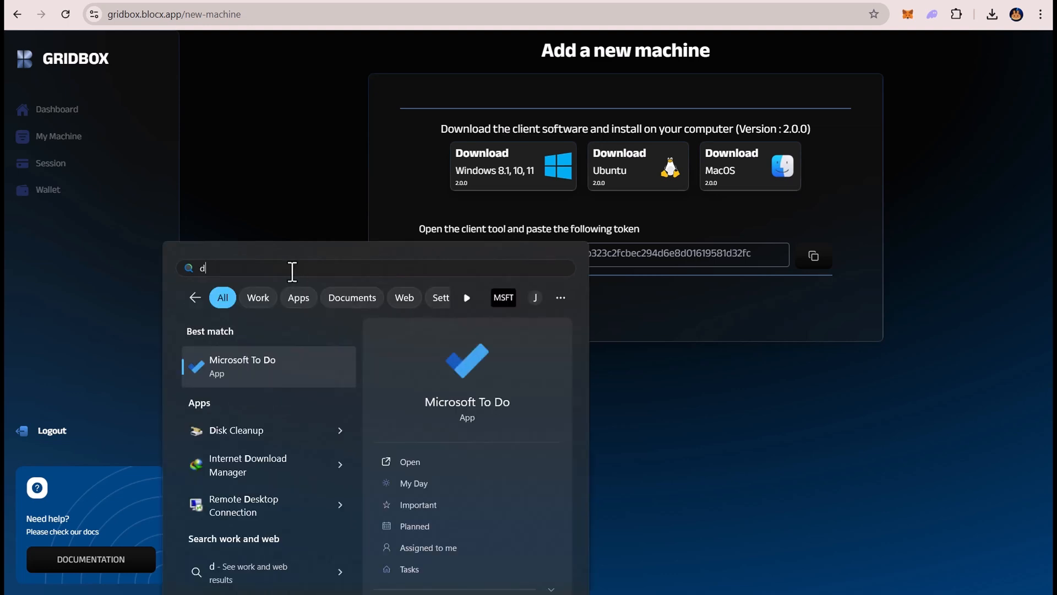
pyautogui.write('ocker')
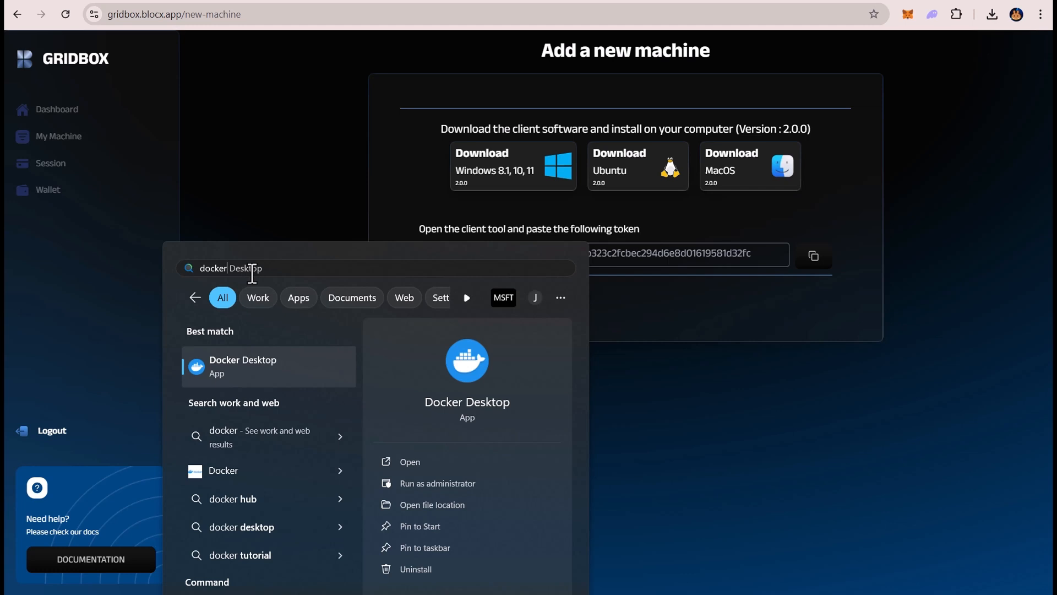
pyautogui.click(250, 372)
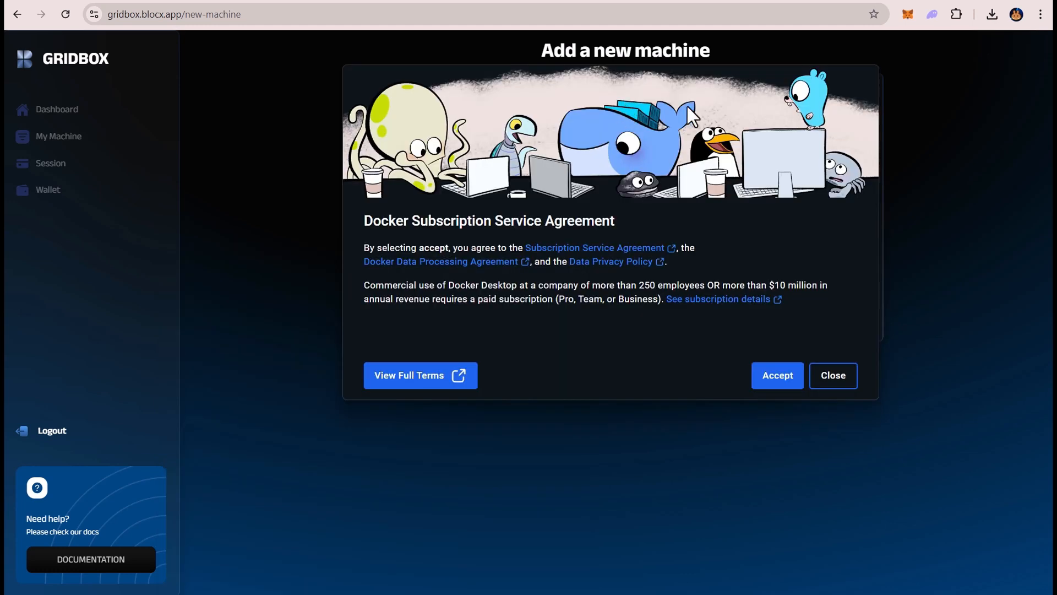
pyautogui.click(784, 379)
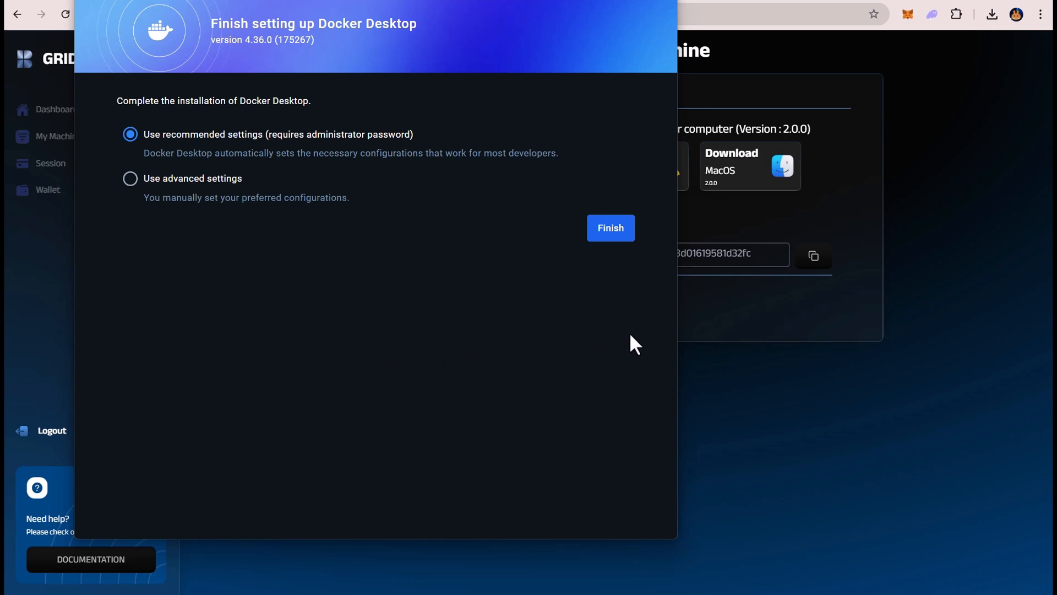
# Finish the Docker Desktop setup with recommended settings, skip the sign-in and welcome survey, and close its window.
pyautogui.click(616, 231)
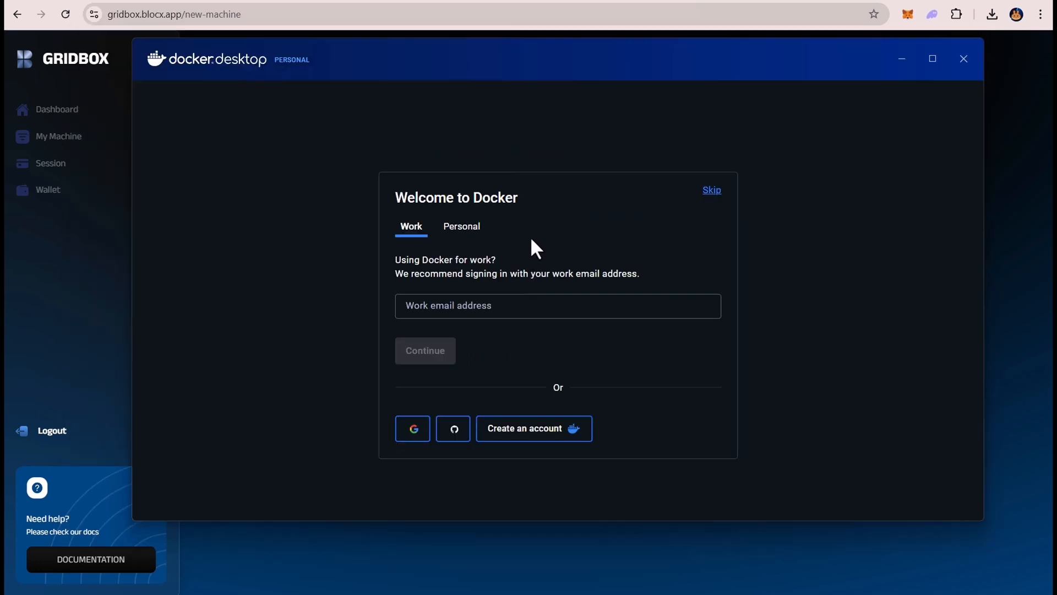
pyautogui.moveTo(394, 198); pyautogui.dragTo(502, 197)
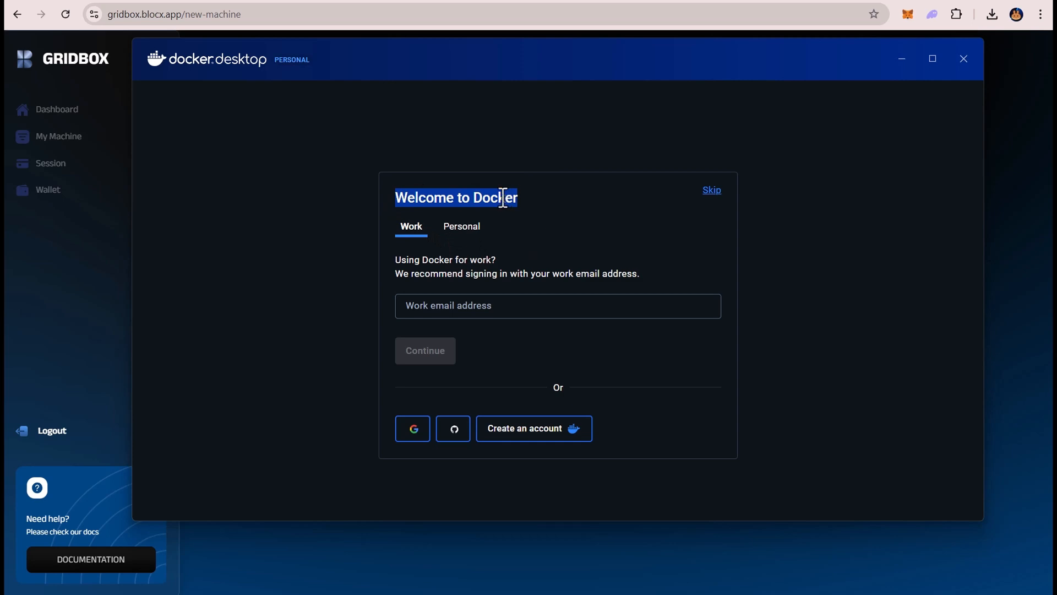
pyautogui.click(577, 201)
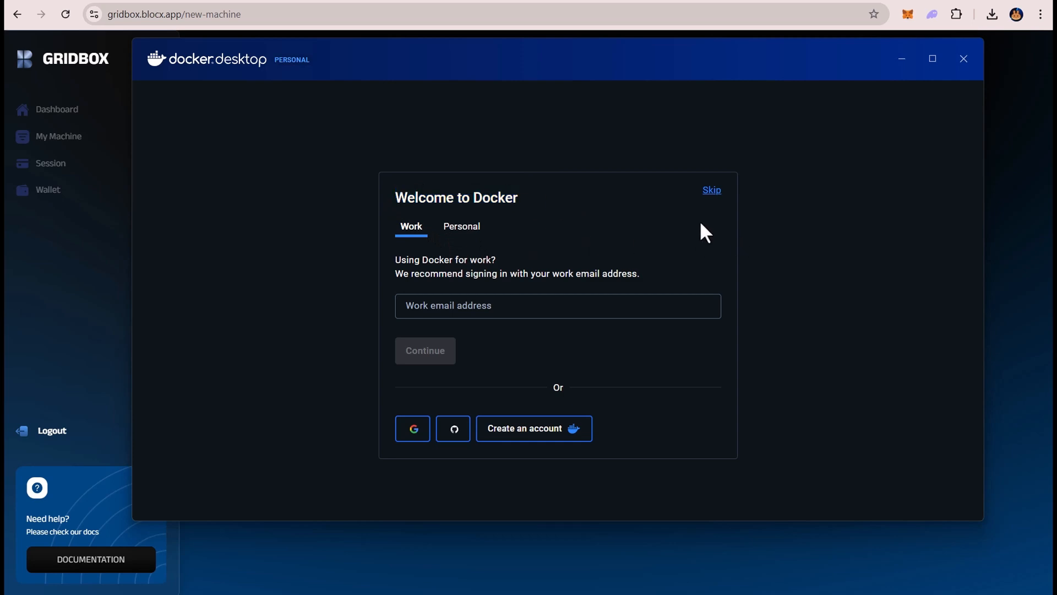
pyautogui.click(711, 191)
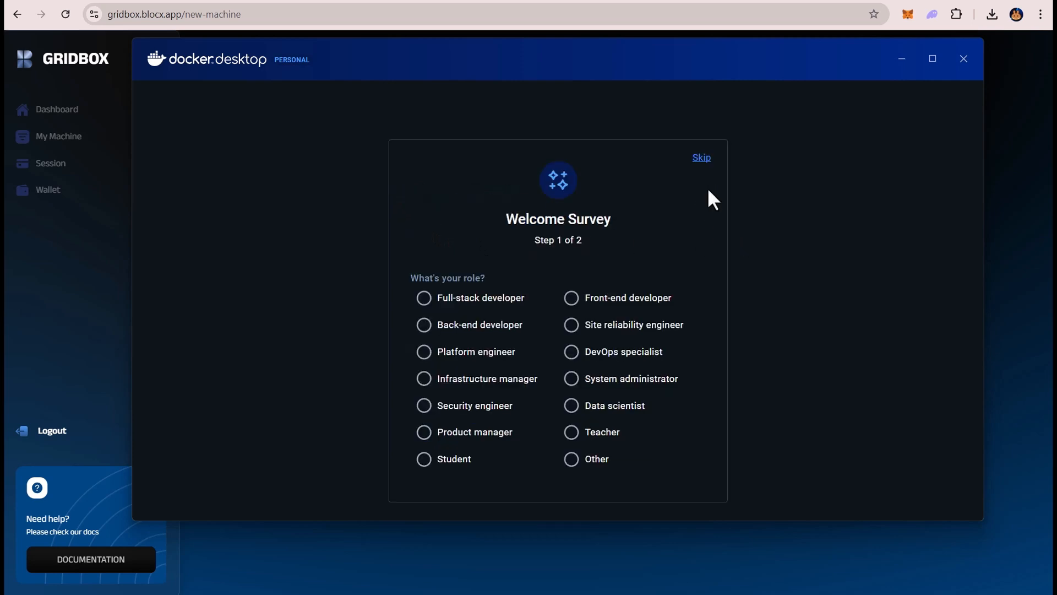
pyautogui.click(702, 158)
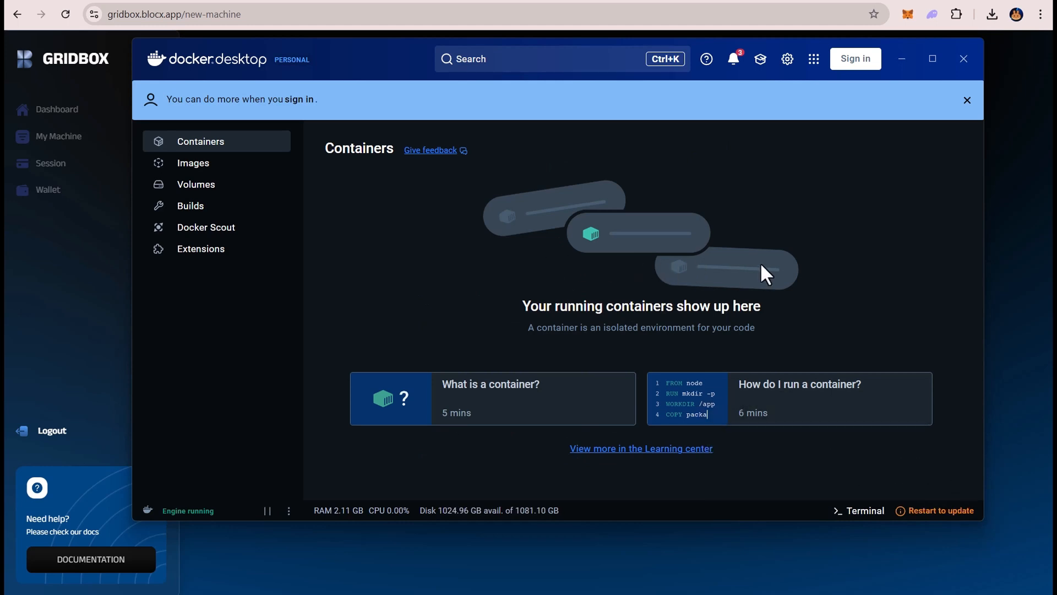
pyautogui.click(964, 68)
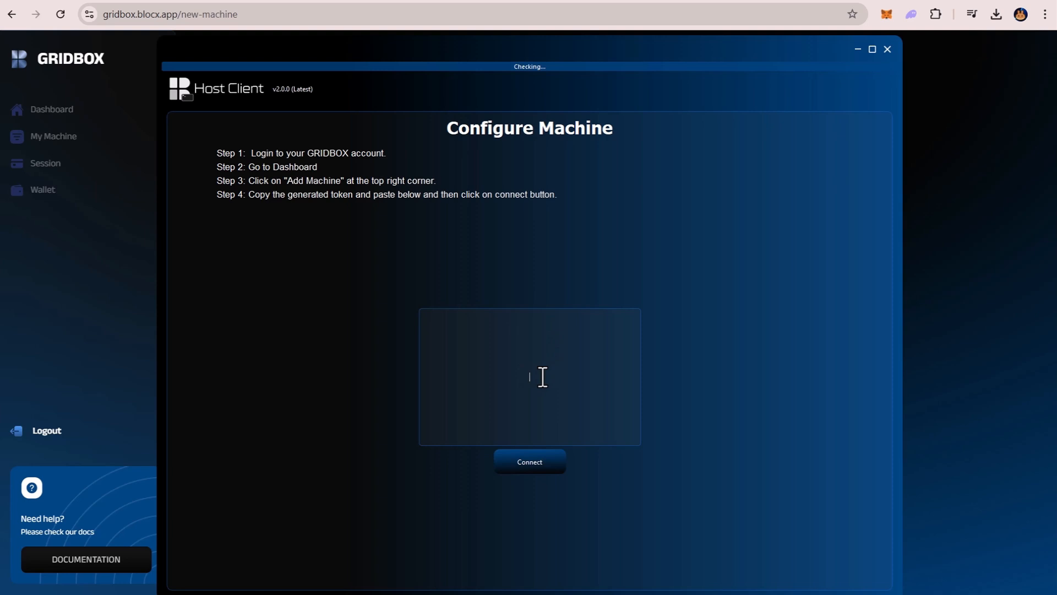
# Copy the machine token from the GRIDBOX Add a new machine page, paste it into the Host Client, and connect.
pyautogui.hotkey('alt', 'Tab')
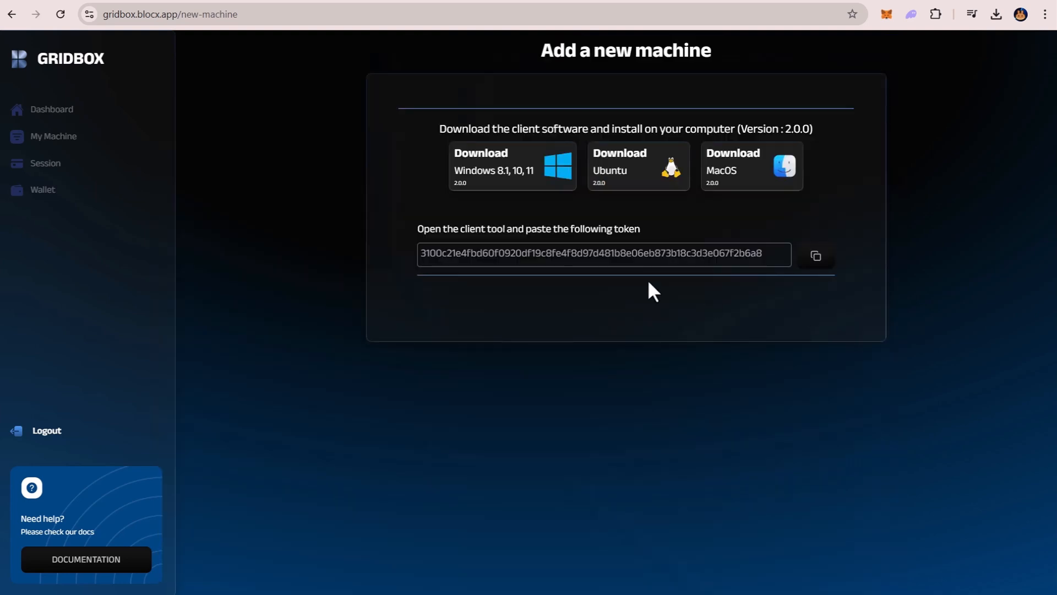
pyautogui.click(810, 268)
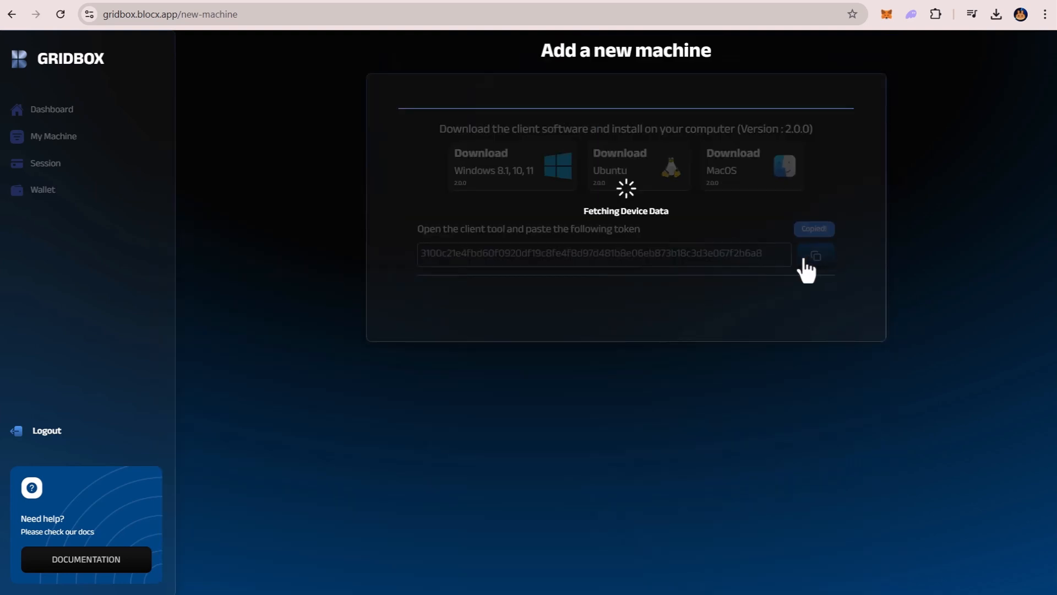
pyautogui.hotkey('alt', 'Tab')
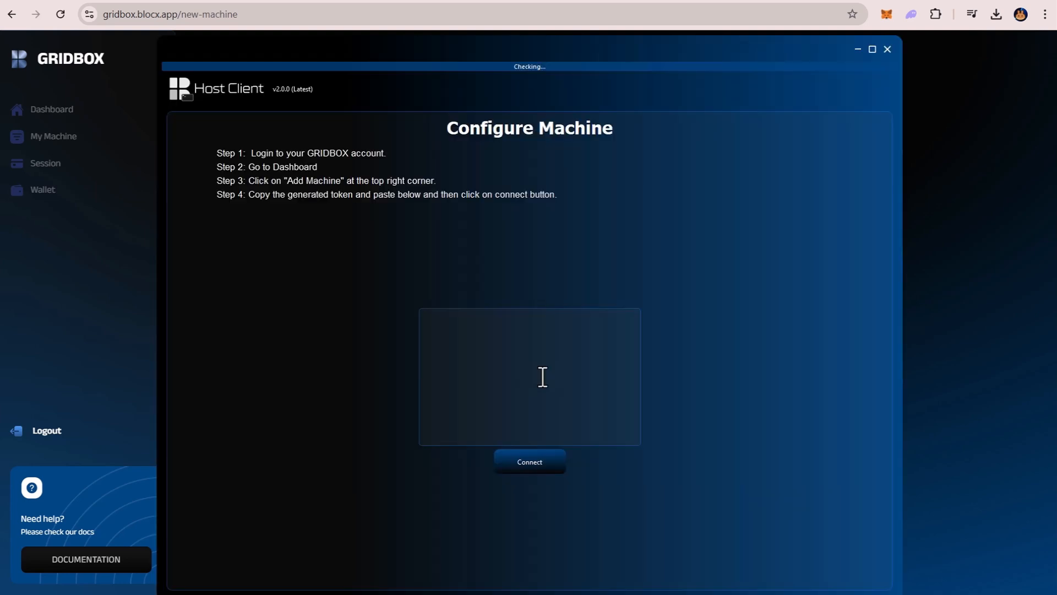
pyautogui.hotkey('ctrl', 'v')
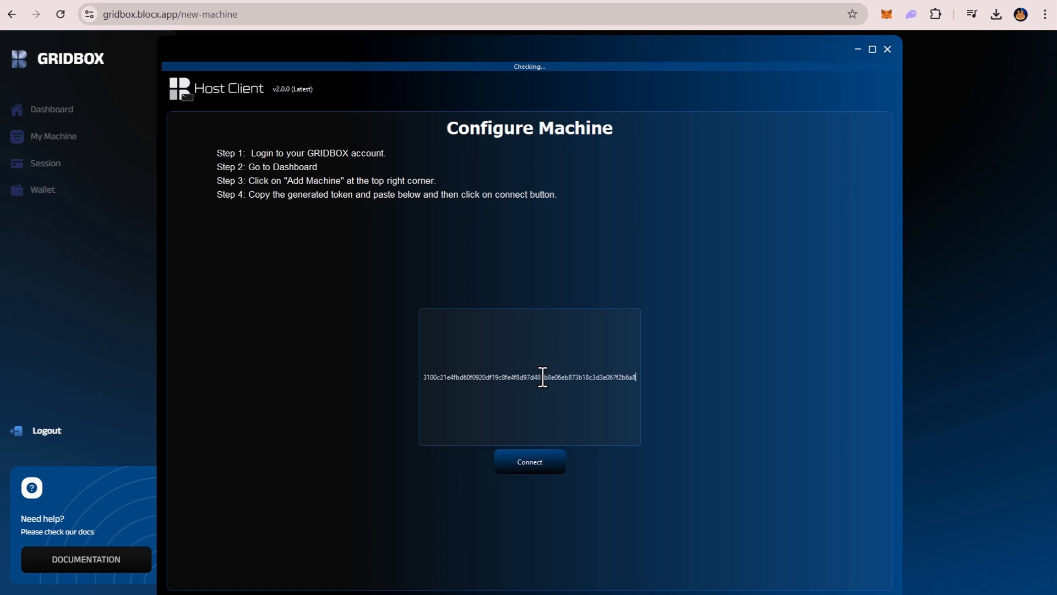
pyautogui.click(548, 472)
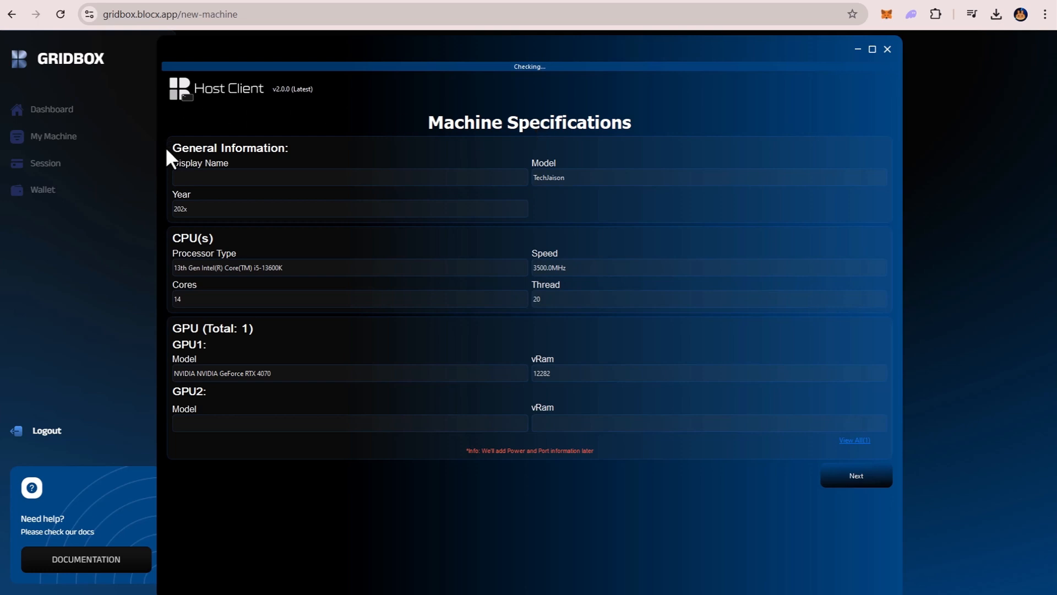
# Enter a display name for the machine in the general information and proceed to Storage and Memory.
pyautogui.click(203, 180)
pyautogui.write('Jaison')
pyautogui.click(202, 210)
pyautogui.click(563, 205)
pyautogui.click(846, 489)
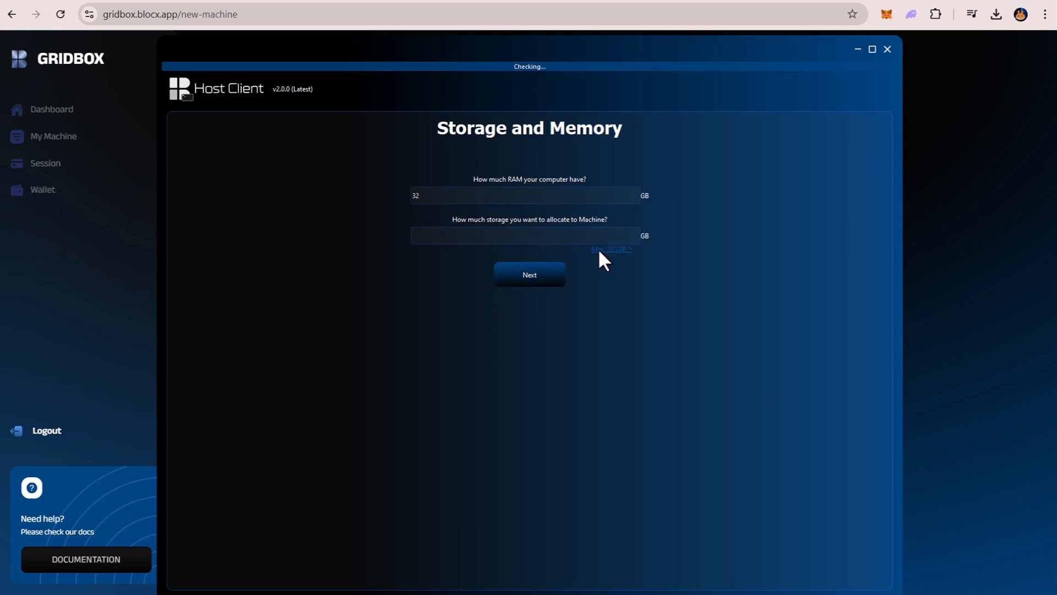
# Allocate 50 GB of storage to the machine and proceed to Pricing and Availability.
pyautogui.doubleClick(450, 233)
pyautogui.press('BackSpace')
pyautogui.write('50')
pyautogui.click(505, 273)
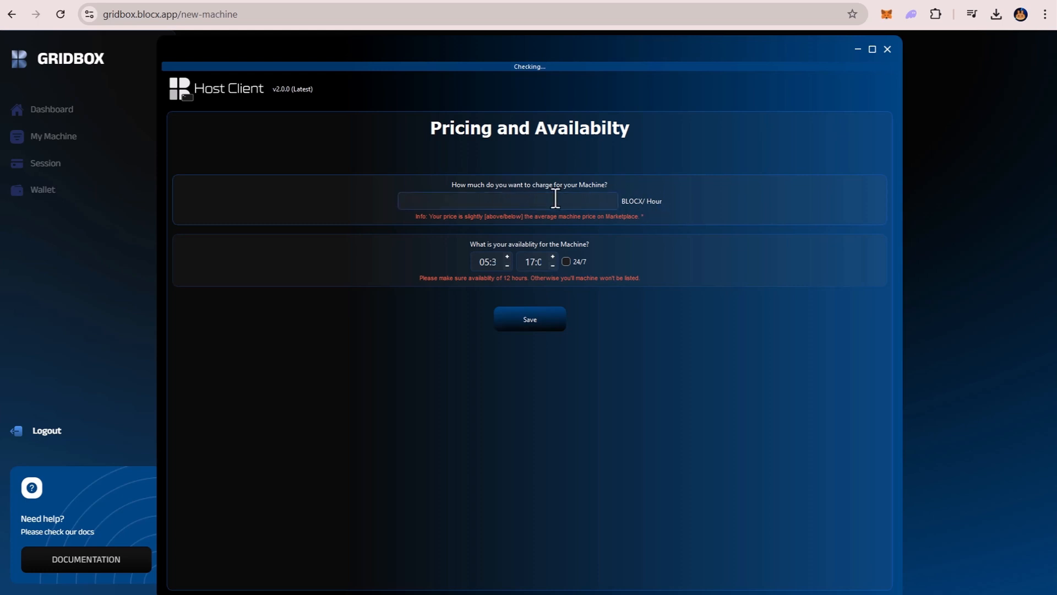
# Set the machine's rental price to 0.1 BLOCX per hour and save the listing.
pyautogui.write('1')
pyautogui.press('BackSpace')
pyautogui.write('0.1')
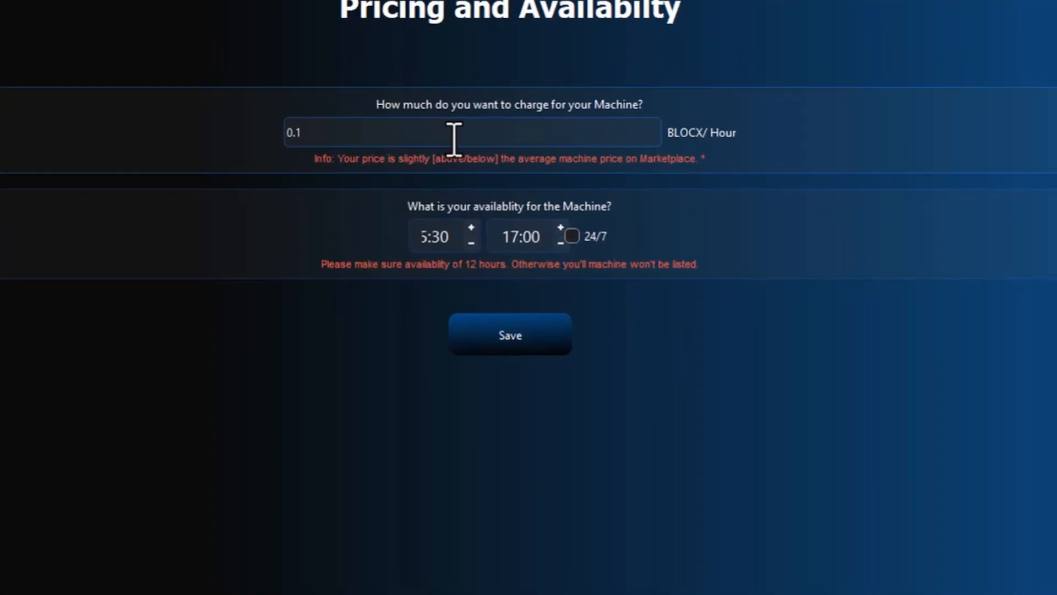
pyautogui.hotkey('shift', 'Left')
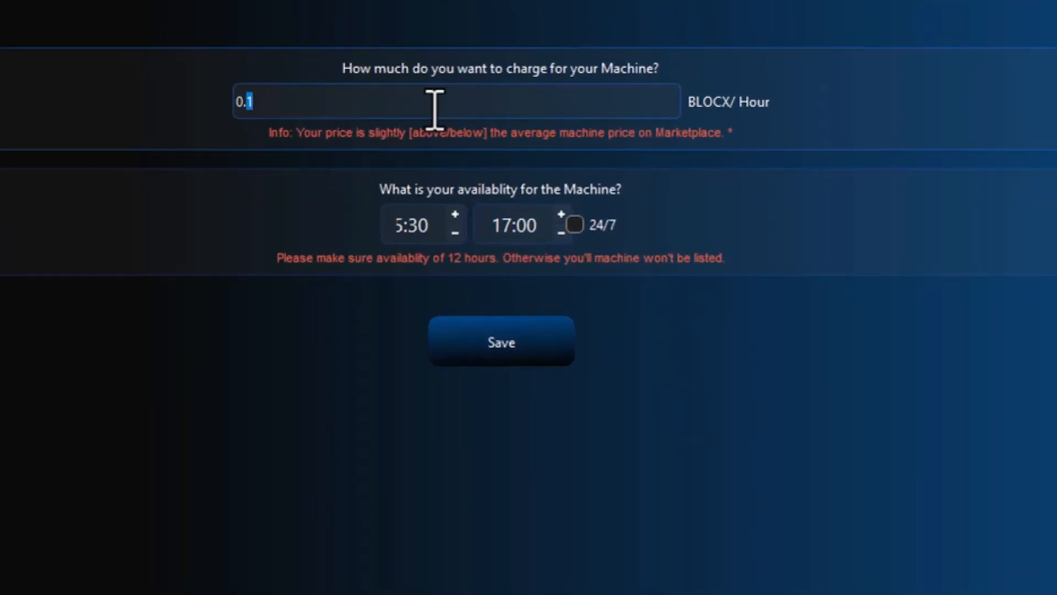
pyautogui.click(386, 113)
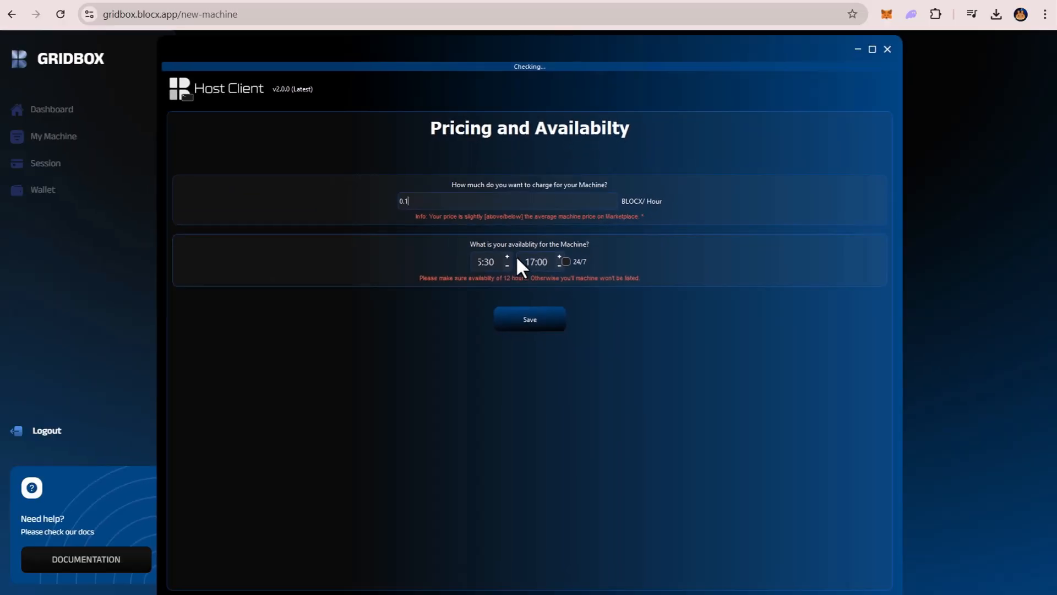
pyautogui.click(526, 324)
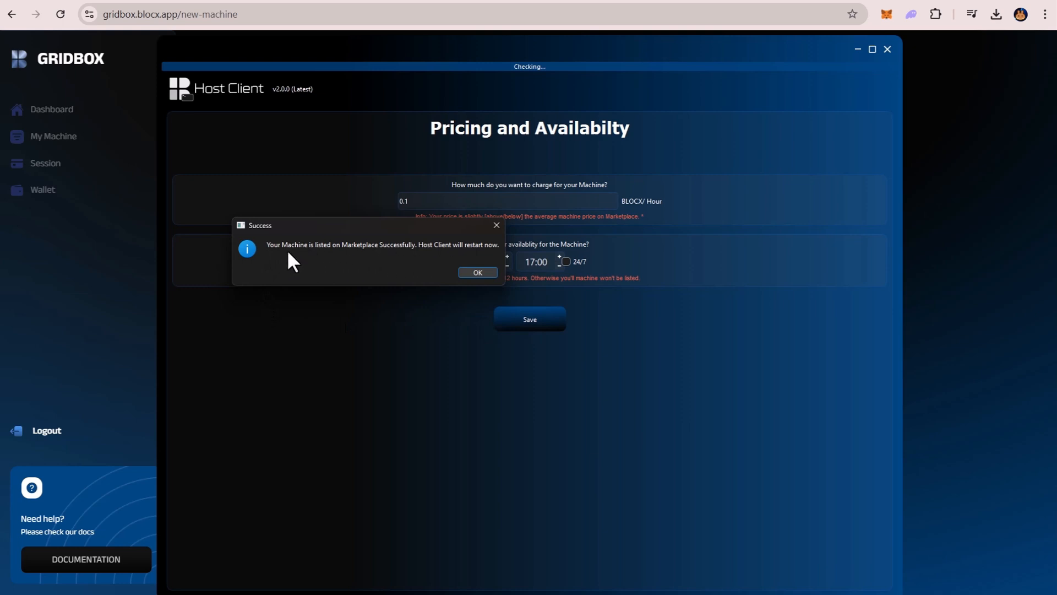
# Let the Host Client restart, allow it network access through Windows Firewall, and close its window.
pyautogui.click(479, 272)
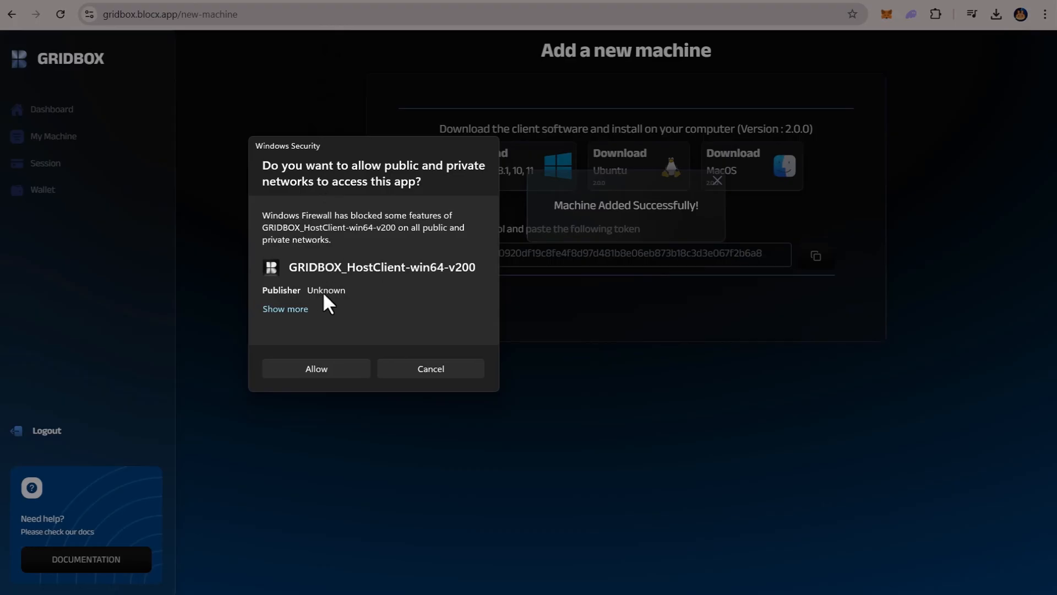
pyautogui.click(329, 370)
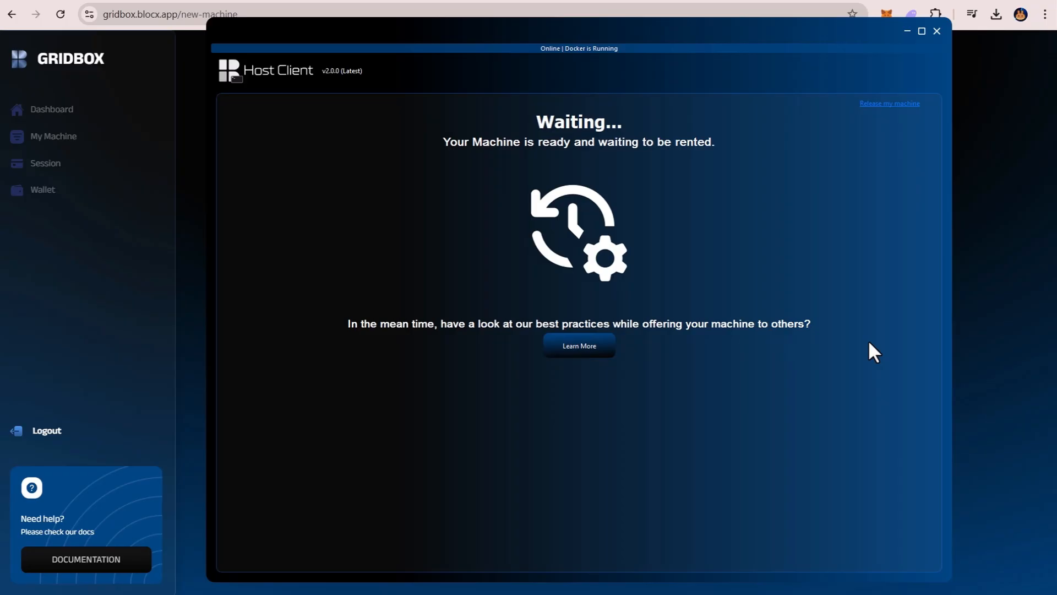
pyautogui.click(937, 34)
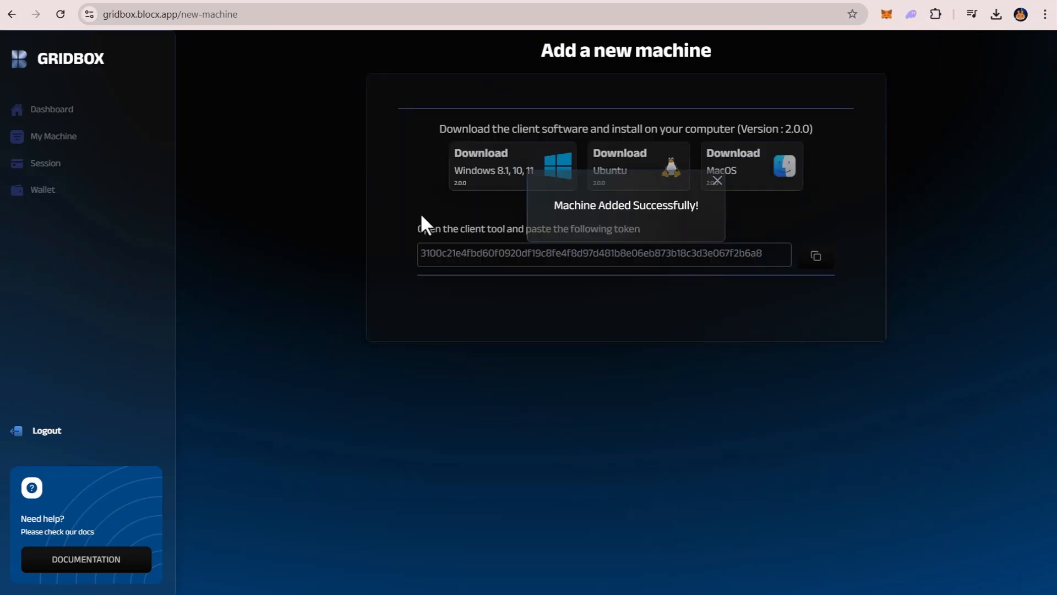
# Check the new machine's entry on the My Machine page and its public listing under Rent a Node.
pyautogui.click(47, 153)
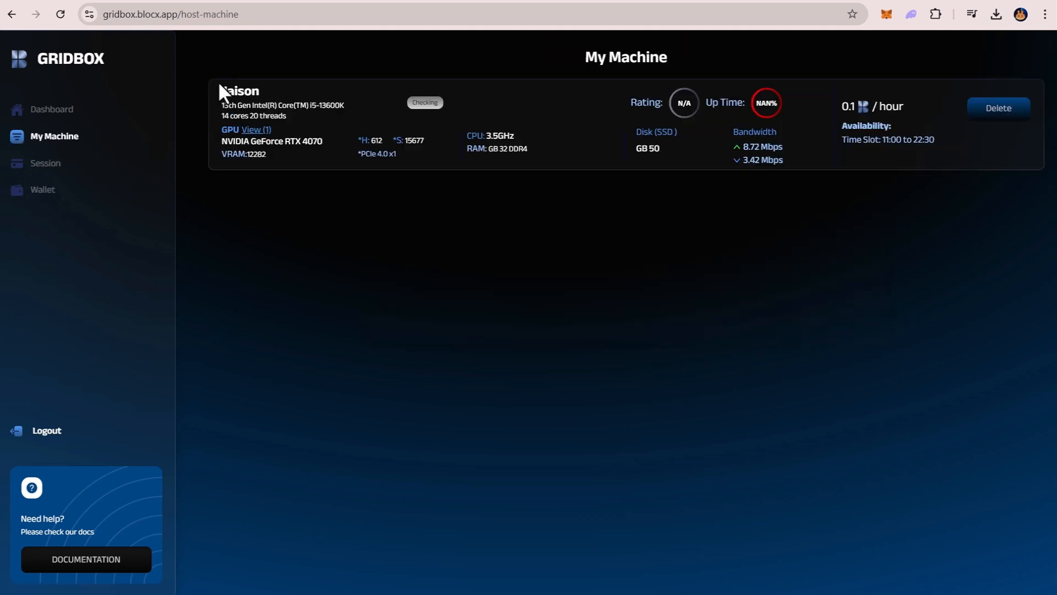
pyautogui.moveTo(219, 84); pyautogui.dragTo(326, 87)
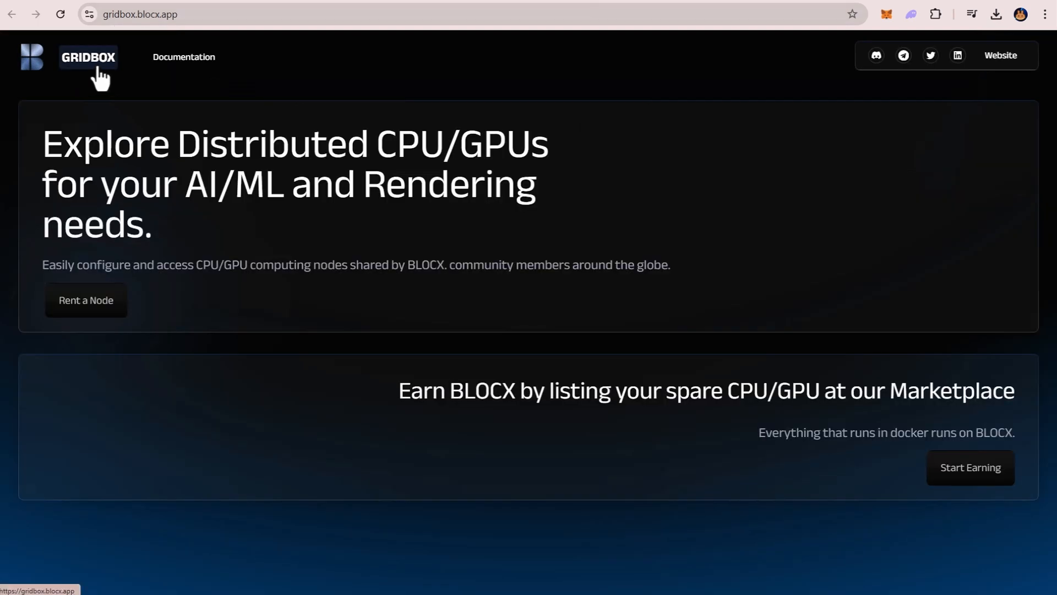
pyautogui.click(85, 302)
pyautogui.doubleClick(236, 104)
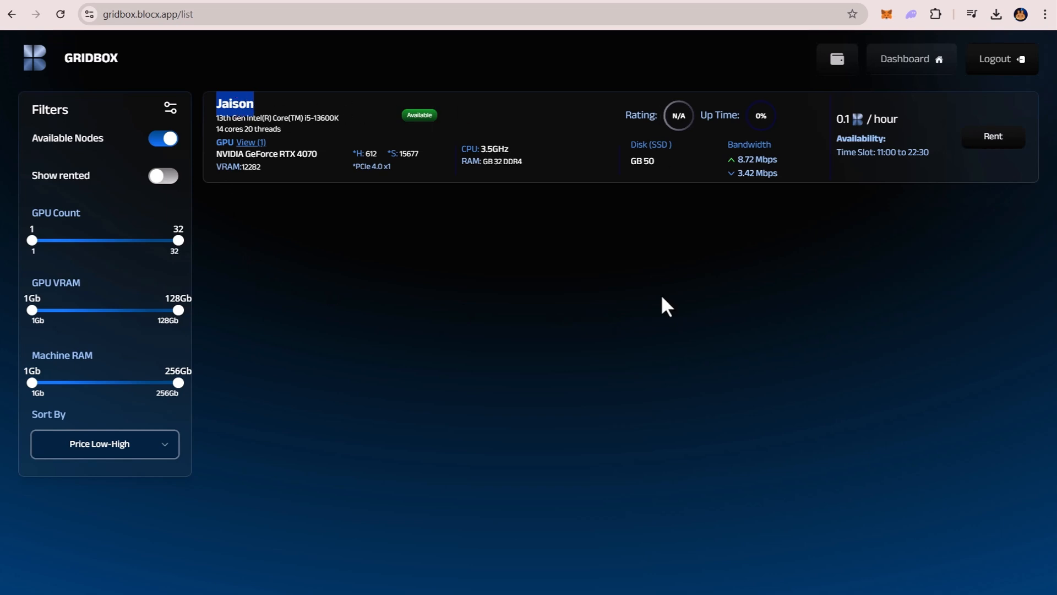
pyautogui.click(623, 279)
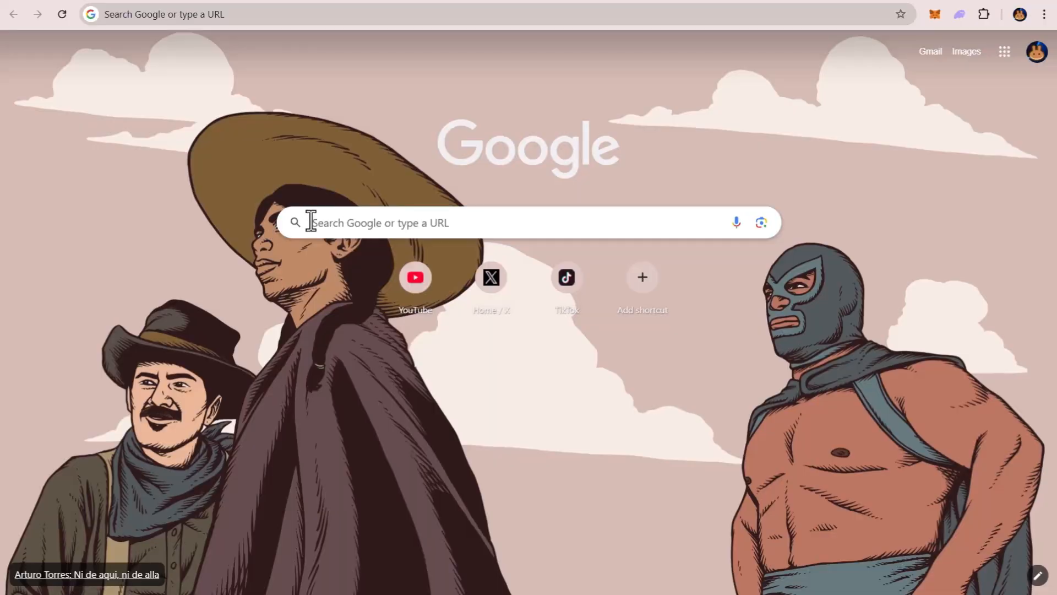
# Go to gridbox.blocx.app in the browser and open the Rent a Node machine list.
pyautogui.rightClick(213, 14)
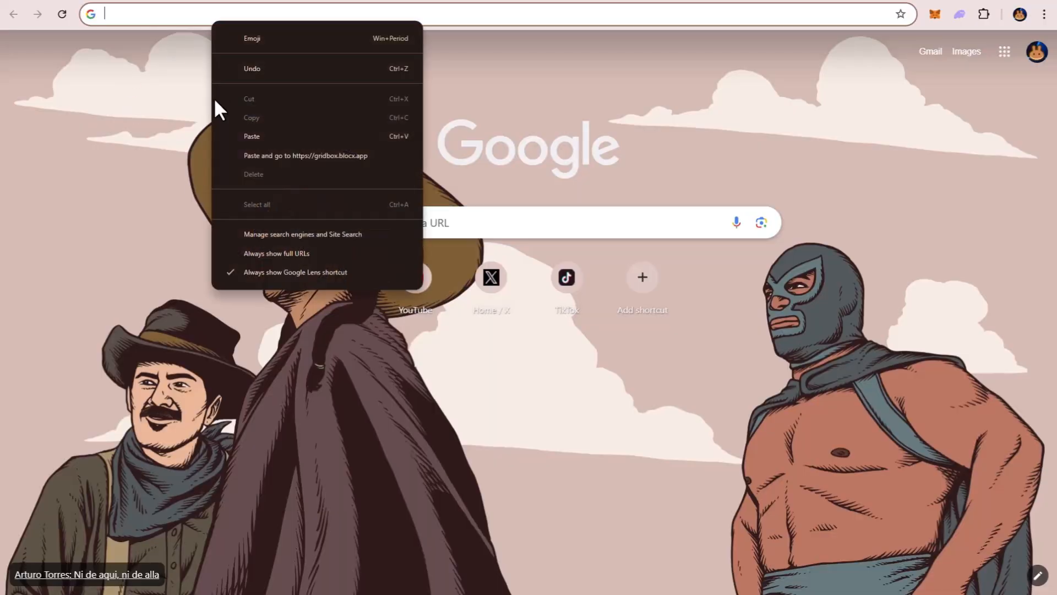
pyautogui.click(227, 150)
pyautogui.click(192, 15)
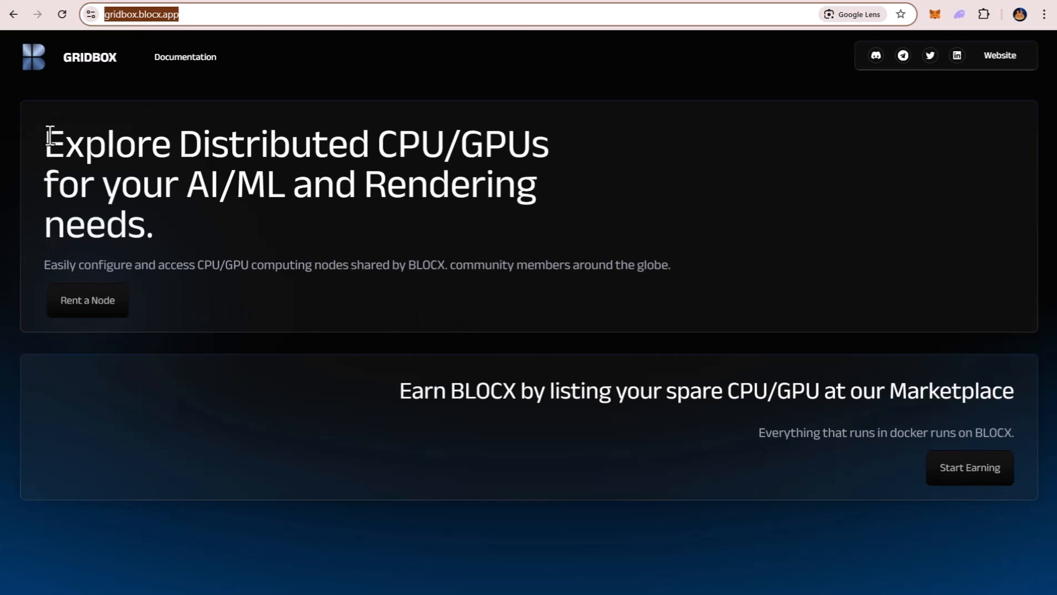
pyautogui.moveTo(45, 135); pyautogui.dragTo(146, 234)
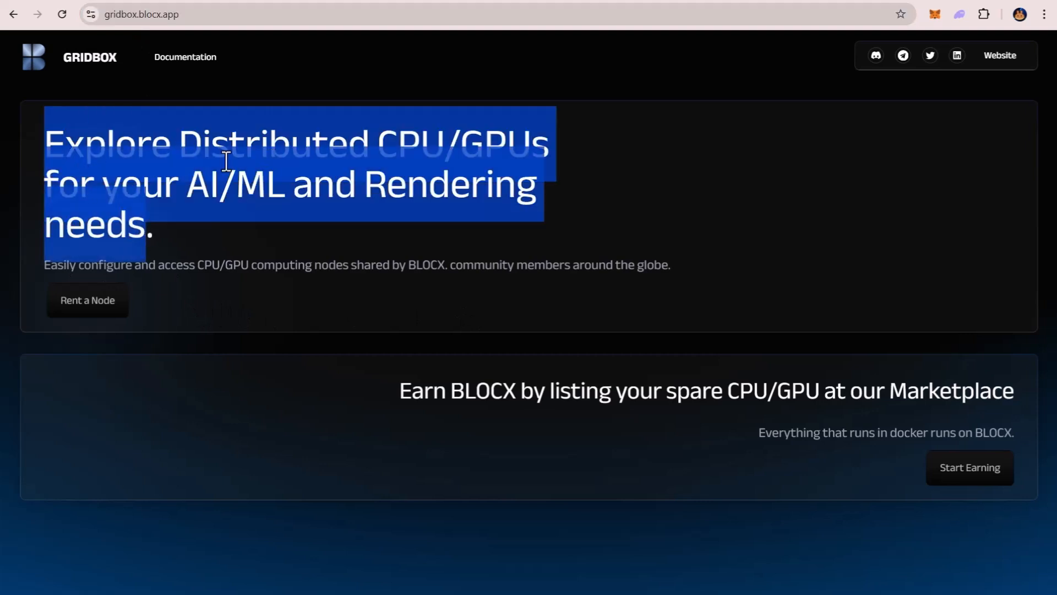
pyautogui.click(94, 313)
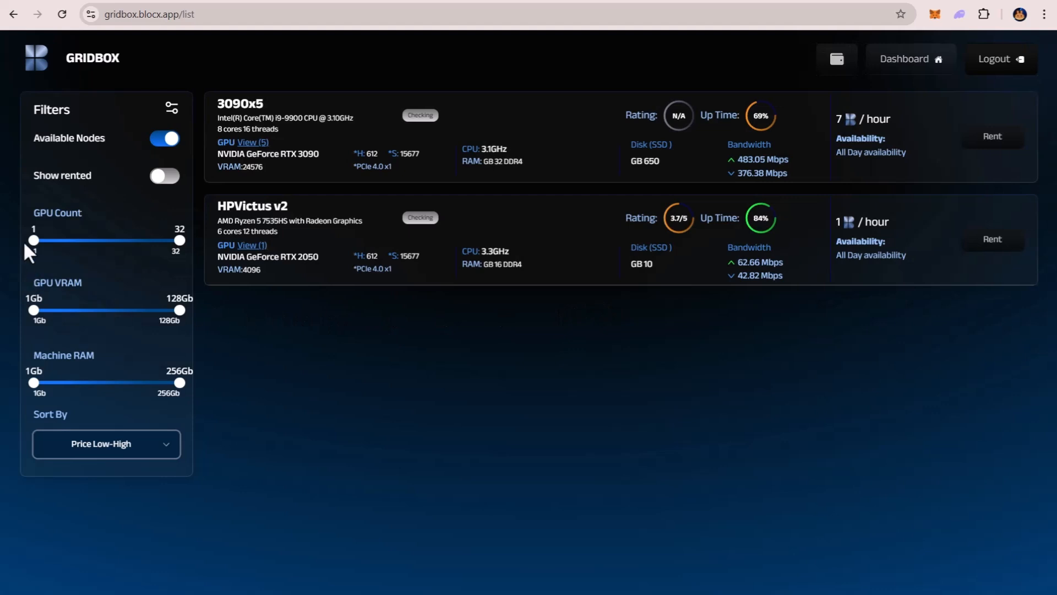
# Examine the marketplace filters and the 3090x5 and HPVictus v2 listings, including CPU, RAM, disk, availability and hourly price.
pyautogui.moveTo(25, 112); pyautogui.dragTo(84, 111)
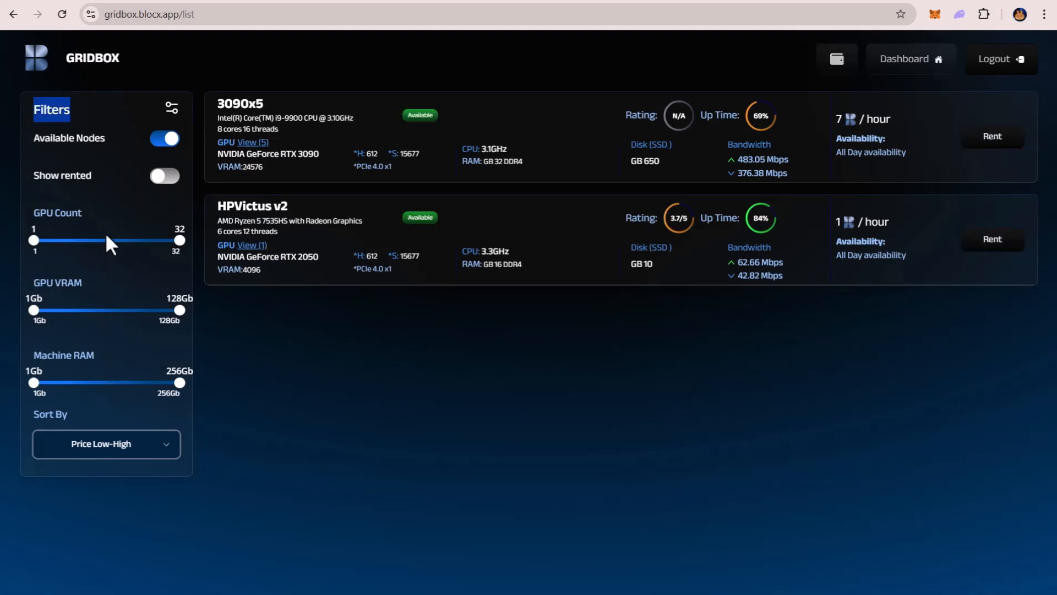
pyautogui.moveTo(216, 104); pyautogui.dragTo(299, 107)
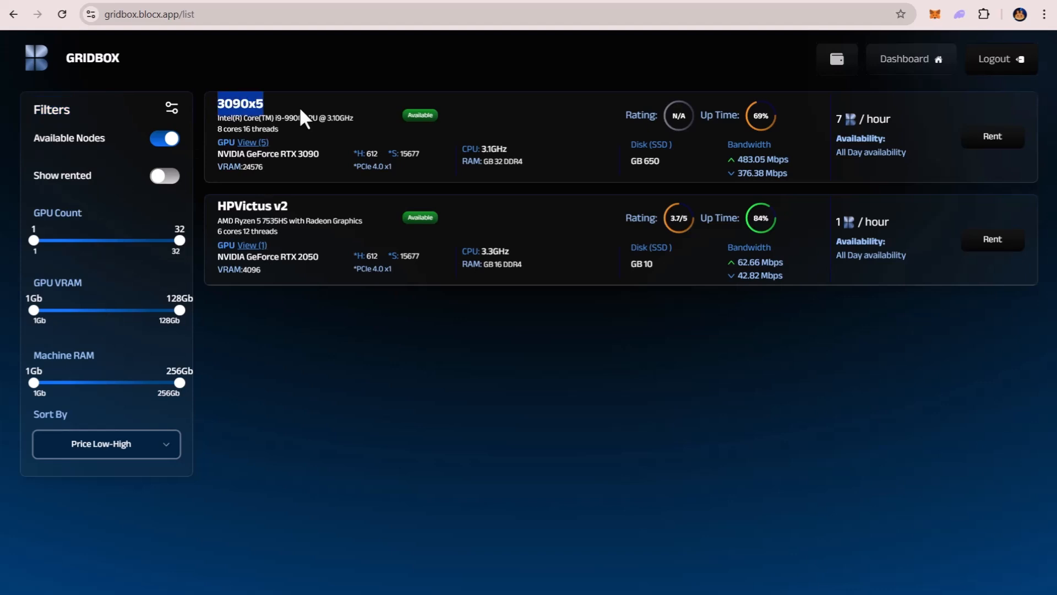
pyautogui.tripleClick(243, 205)
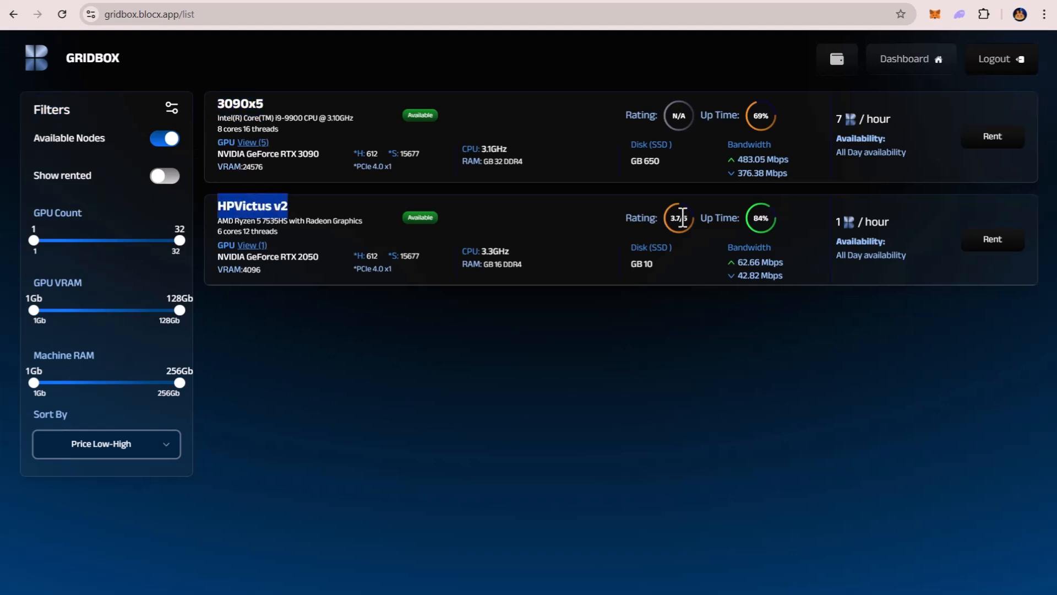
pyautogui.click(595, 208)
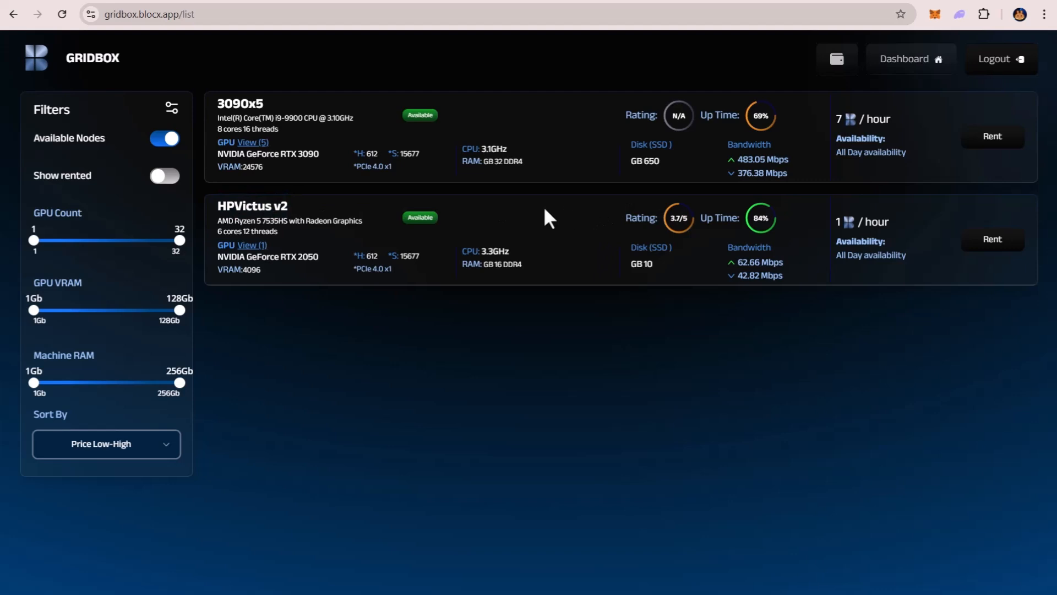
pyautogui.tripleClick(228, 121)
pyautogui.click(230, 121)
pyautogui.moveTo(519, 161); pyautogui.dragTo(481, 161)
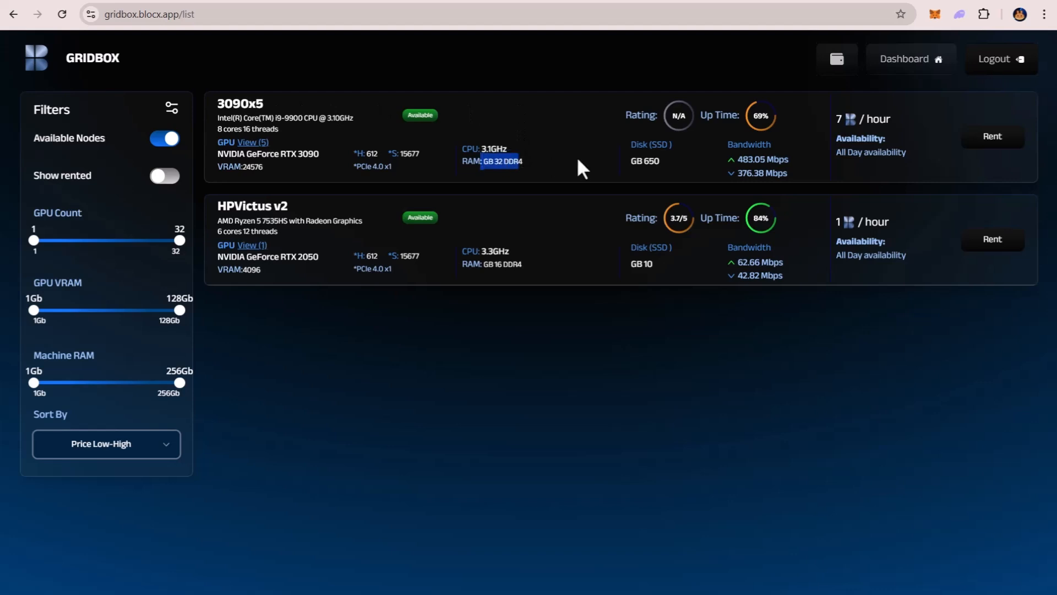
pyautogui.moveTo(622, 161)
pyautogui.mouseDown()
pyautogui.moveTo(658, 160)
pyautogui.moveTo(628, 158)
pyautogui.mouseUp()
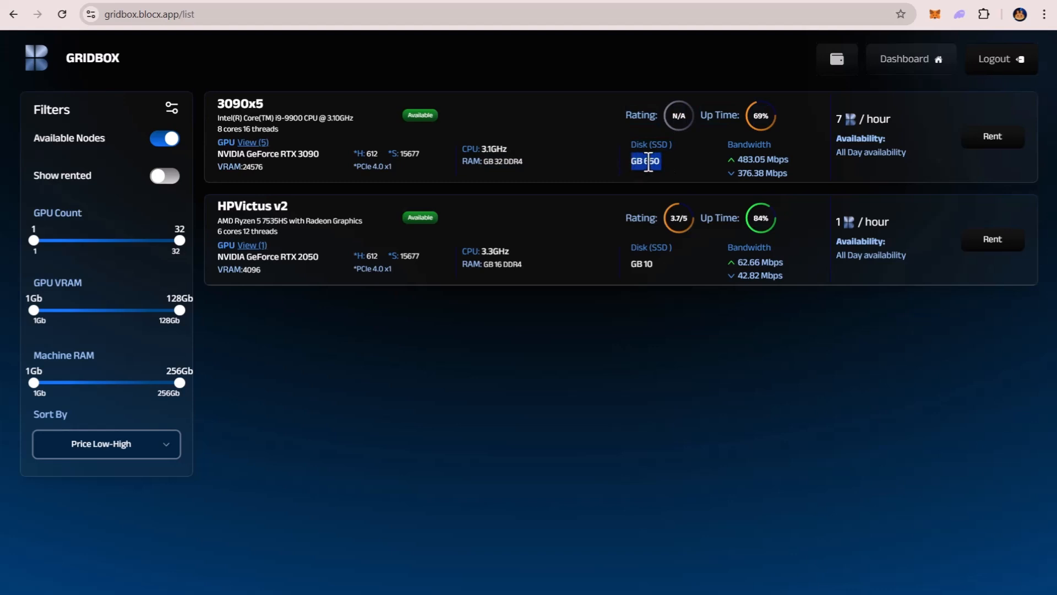
pyautogui.moveTo(813, 156); pyautogui.dragTo(893, 114)
pyautogui.click(843, 120)
# Convert 7 BLOCX to USD in the CoinMarketCap converter and return to the GRIDBOX machine list.
pyautogui.click(989, 103)
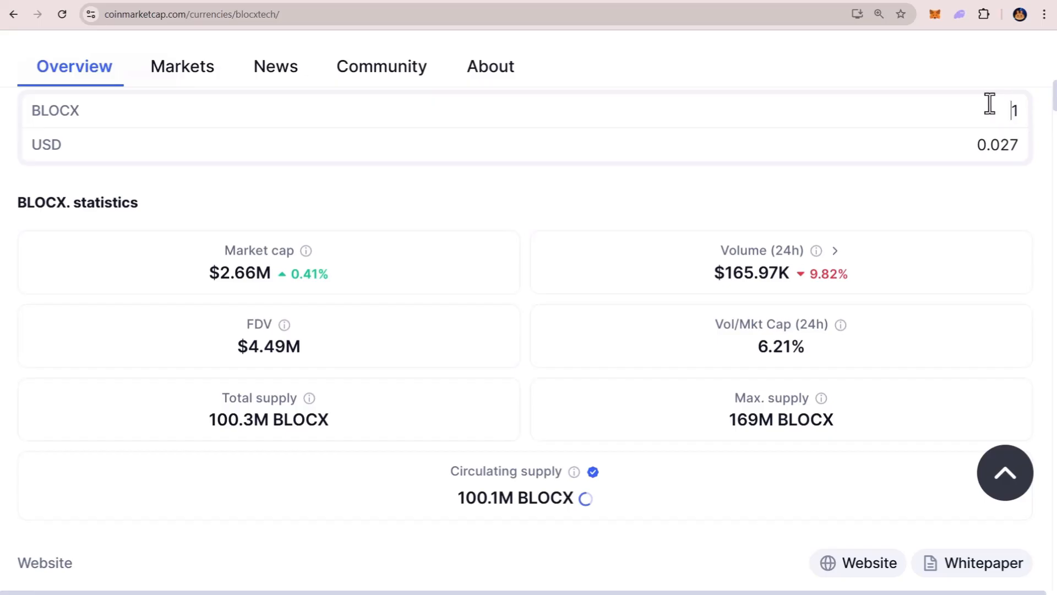
pyautogui.write('7')
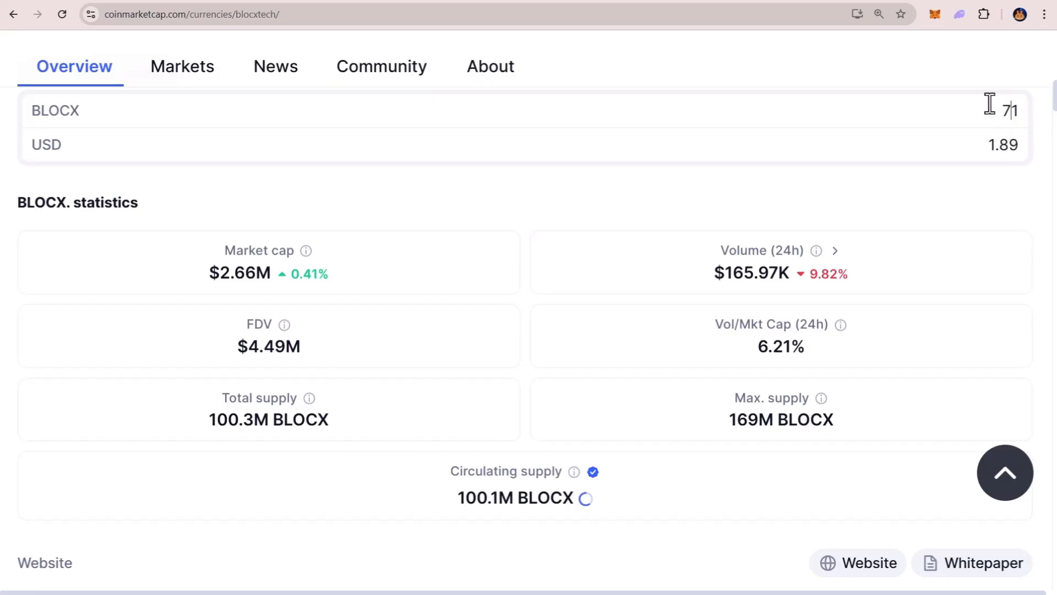
pyautogui.press('Delete')
pyautogui.doubleClick(991, 146)
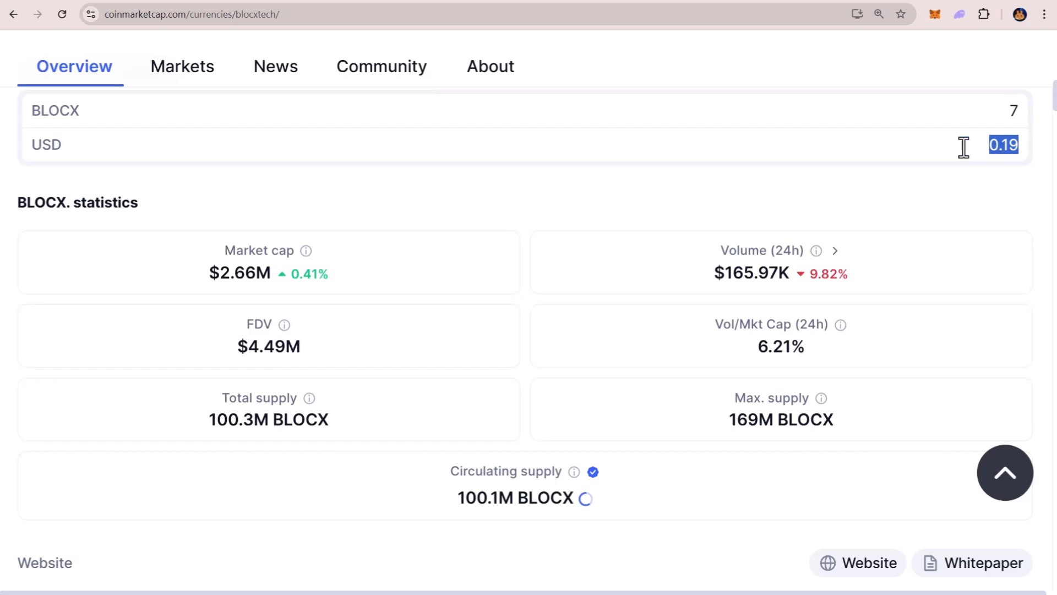
pyautogui.click(886, 1)
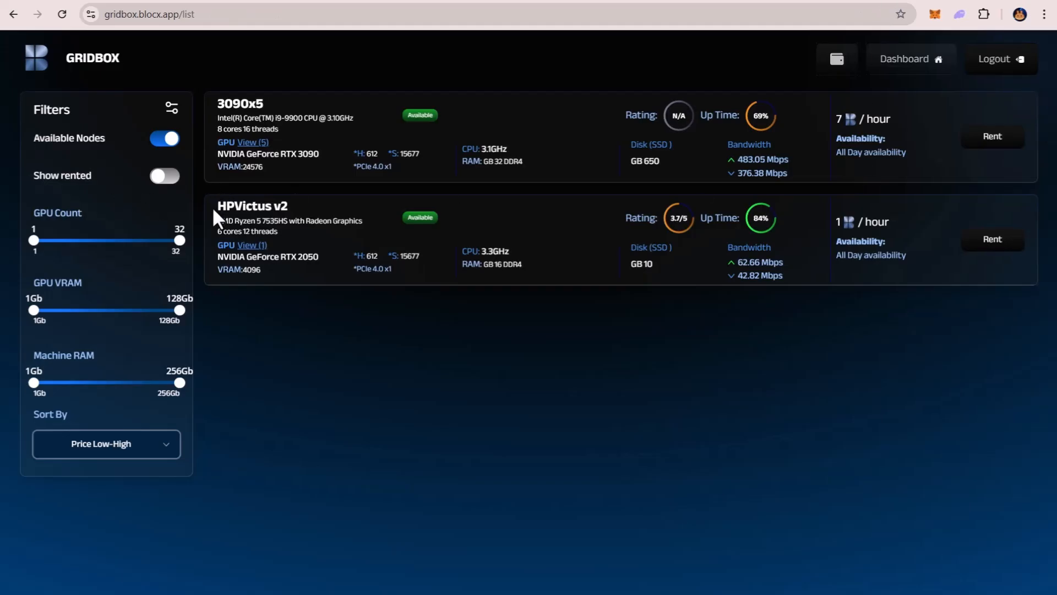
# Examine the HPVictus v2 listing's name, CPU, RAM, disk, rating and hourly price.
pyautogui.moveTo(213, 210); pyautogui.dragTo(313, 209)
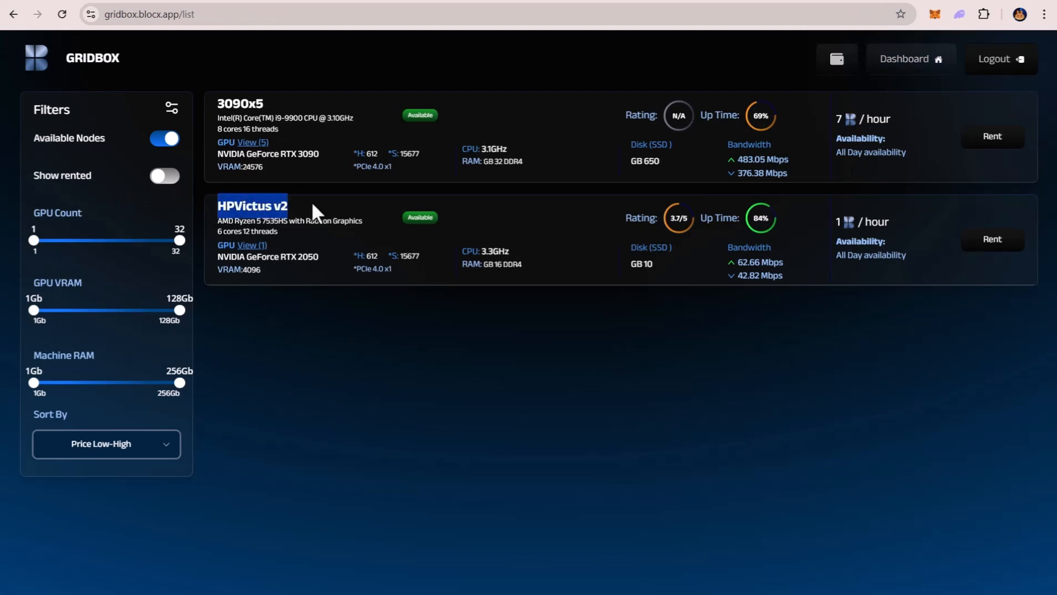
pyautogui.click(259, 229)
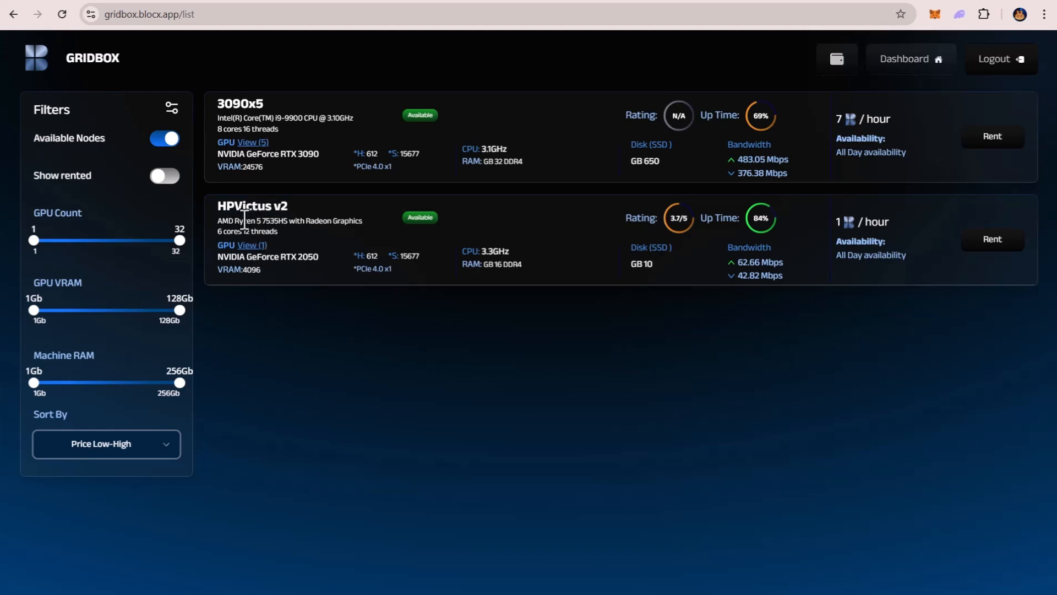
pyautogui.doubleClick(476, 264)
pyautogui.moveTo(476, 265); pyautogui.dragTo(507, 265)
pyautogui.tripleClick(645, 264)
pyautogui.click(688, 214)
pyautogui.moveTo(825, 221); pyautogui.dragTo(891, 219)
pyautogui.click(887, 221)
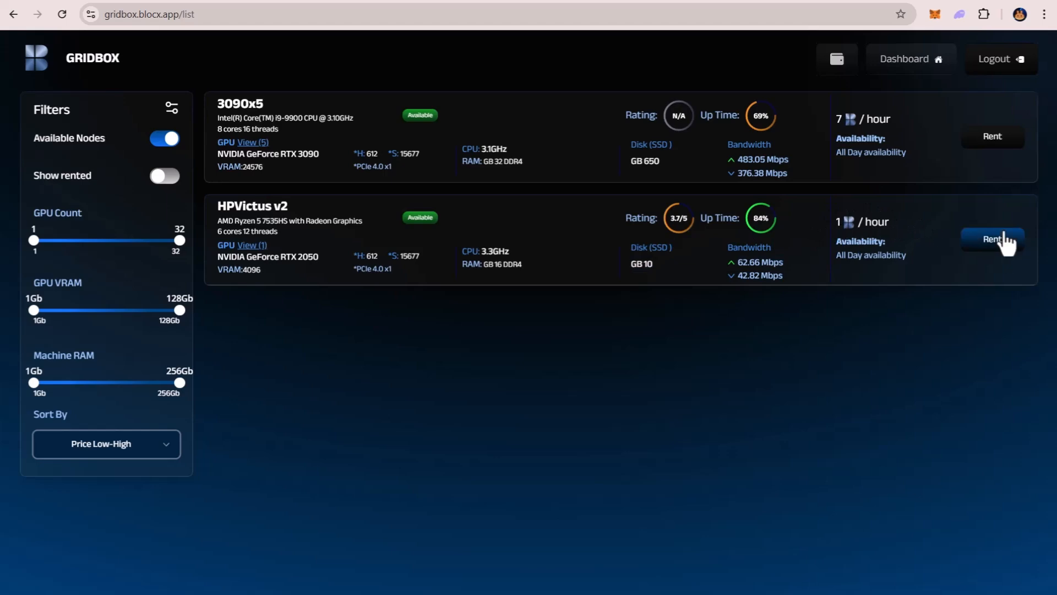
# Start renting the HPVictus v2 machine and review the image templates for AI/ML training, computer vision, NLP and others.
pyautogui.click(993, 239)
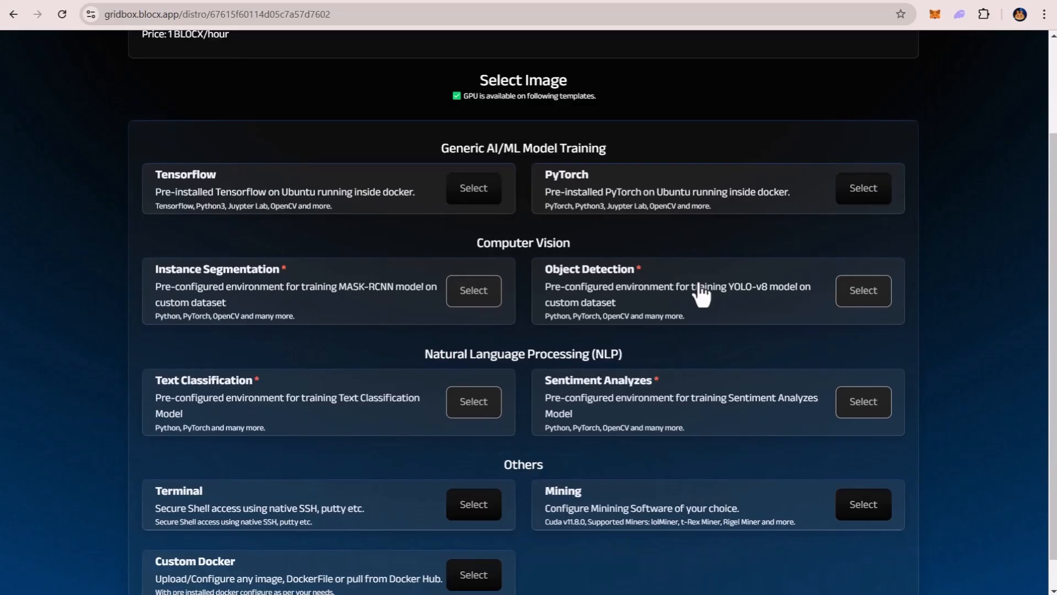
pyautogui.tripleClick(601, 147)
pyautogui.click(472, 149)
pyautogui.scroll(2, 459, 75)
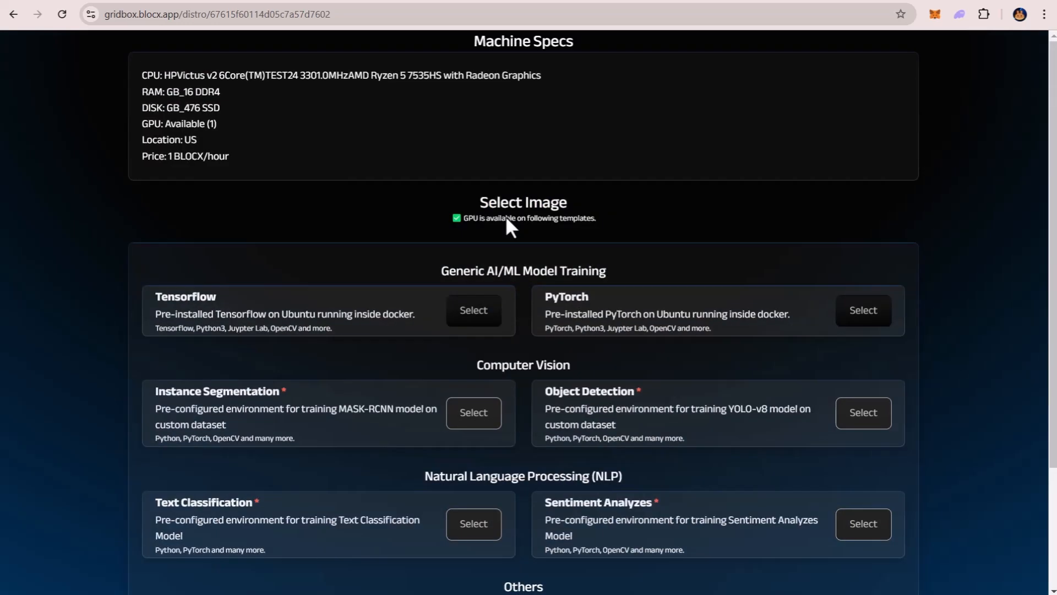
pyautogui.moveTo(477, 200); pyautogui.dragTo(586, 193)
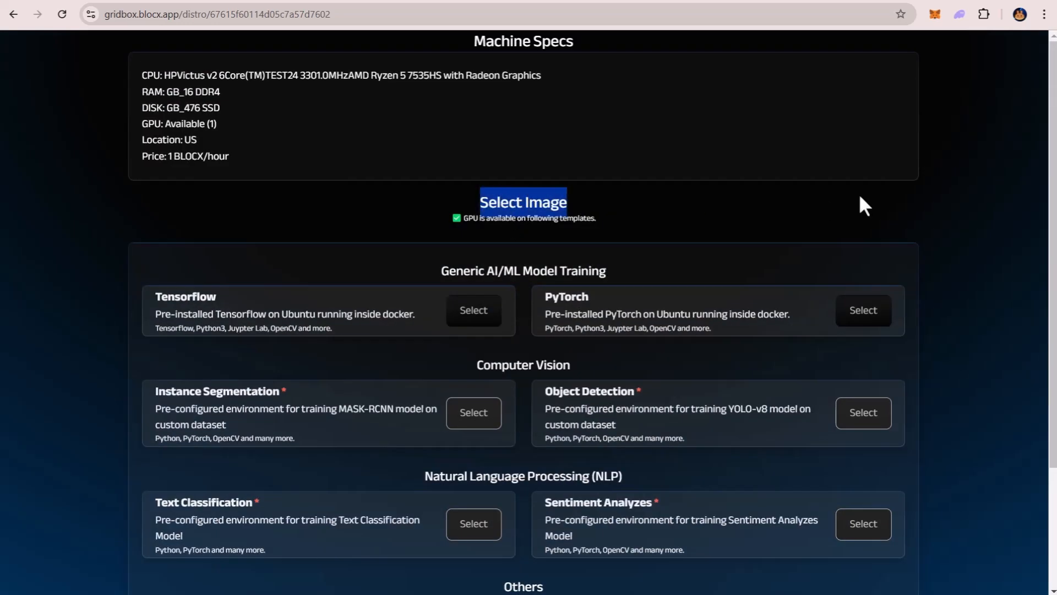
pyautogui.scroll(-2, 988, 232)
pyautogui.doubleClick(460, 133)
pyautogui.tripleClick(502, 140)
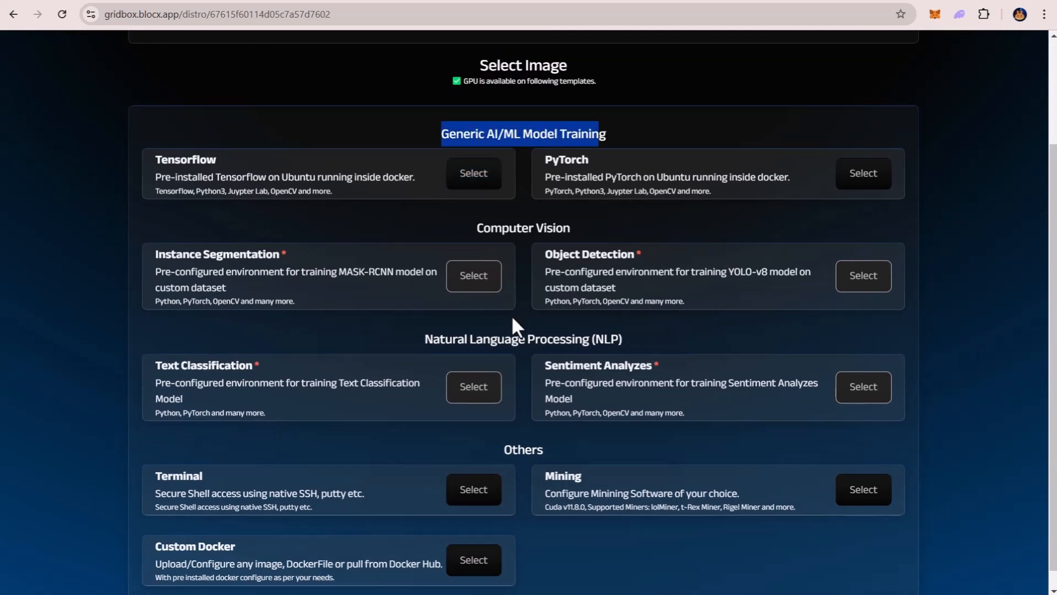
pyautogui.tripleClick(510, 343)
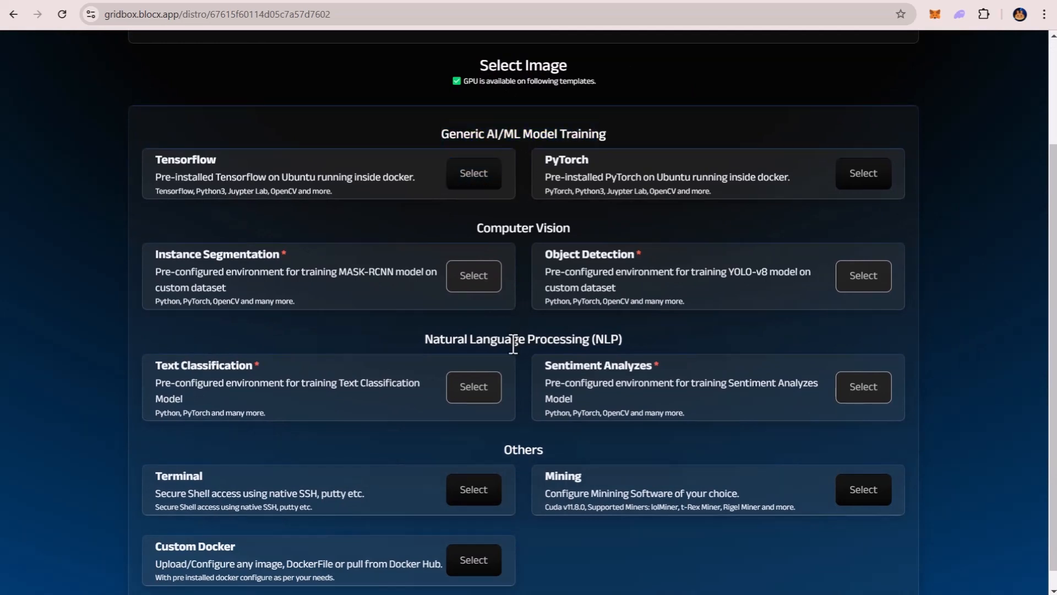
pyautogui.tripleClick(523, 451)
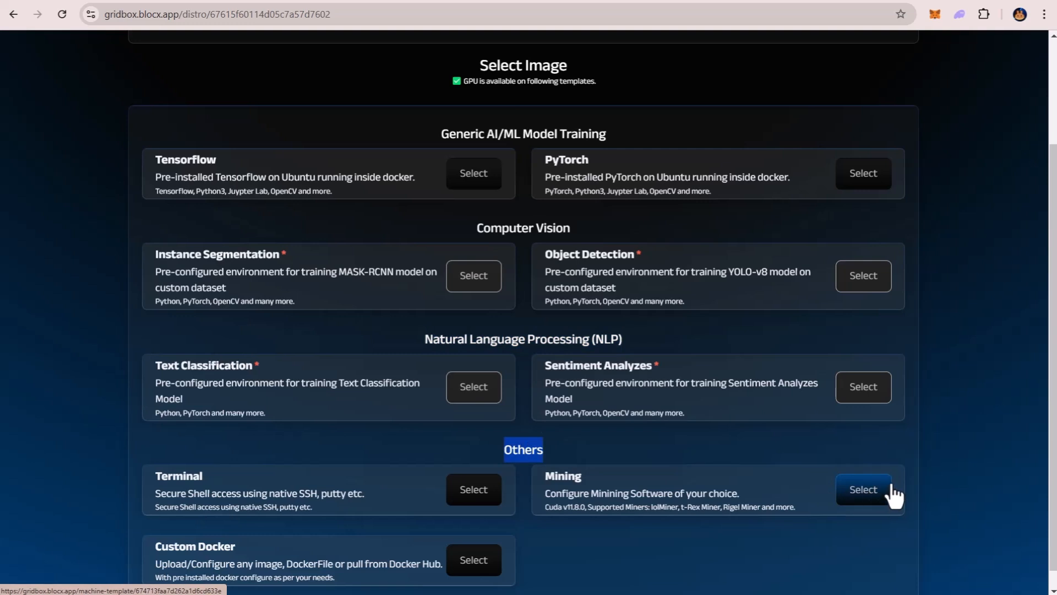
# Choose the Mining image, configure it, and try to confirm a rental of 01 usage hours.
pyautogui.click(866, 496)
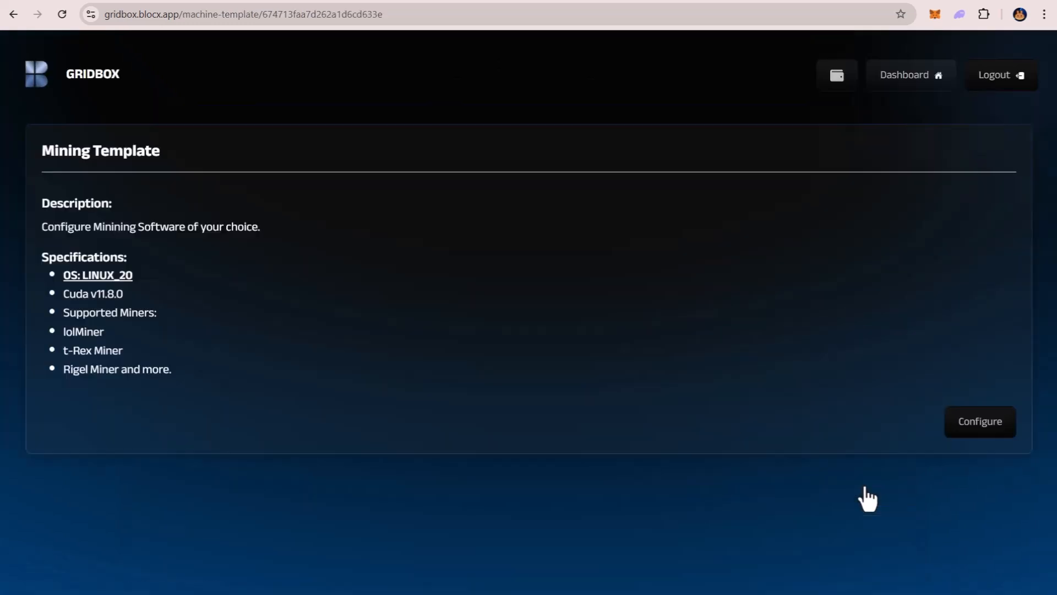
pyautogui.click(975, 429)
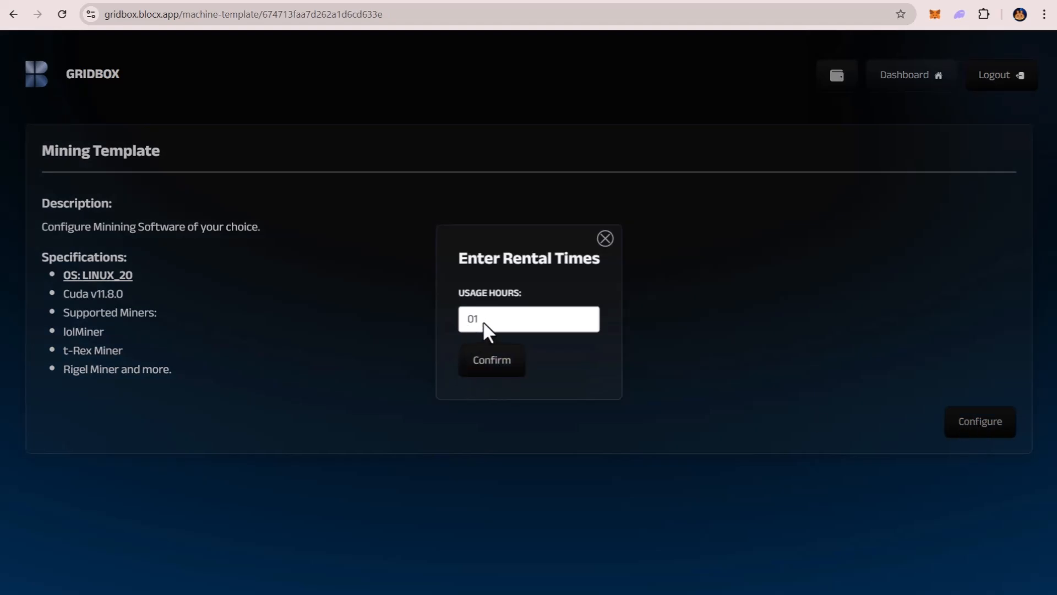
pyautogui.click(485, 367)
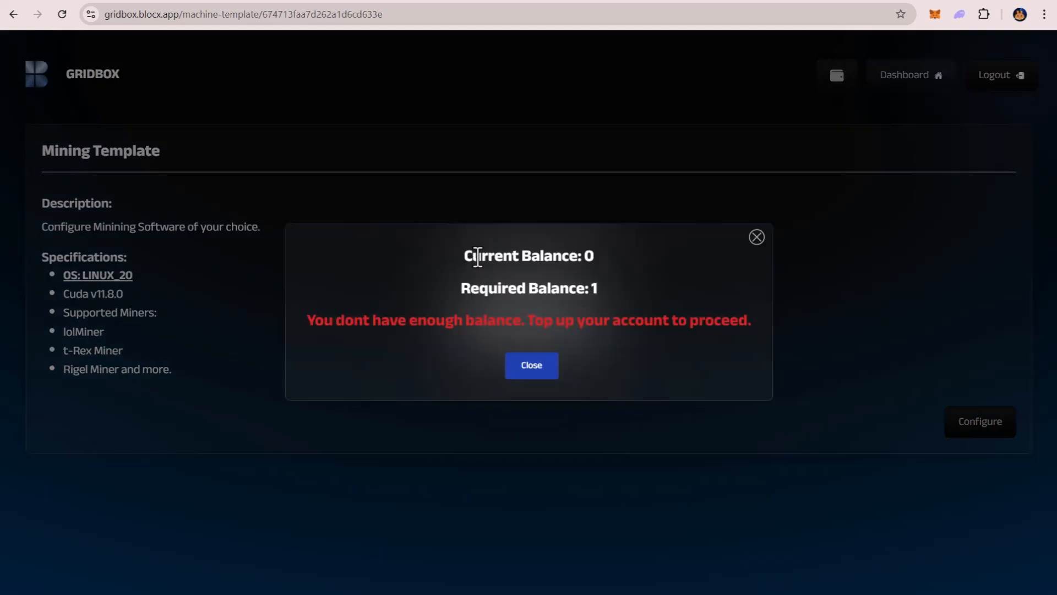
# Read the current and required balances in the top-up notice and close the notice and the rental time dialog.
pyautogui.moveTo(461, 288); pyautogui.dragTo(596, 287)
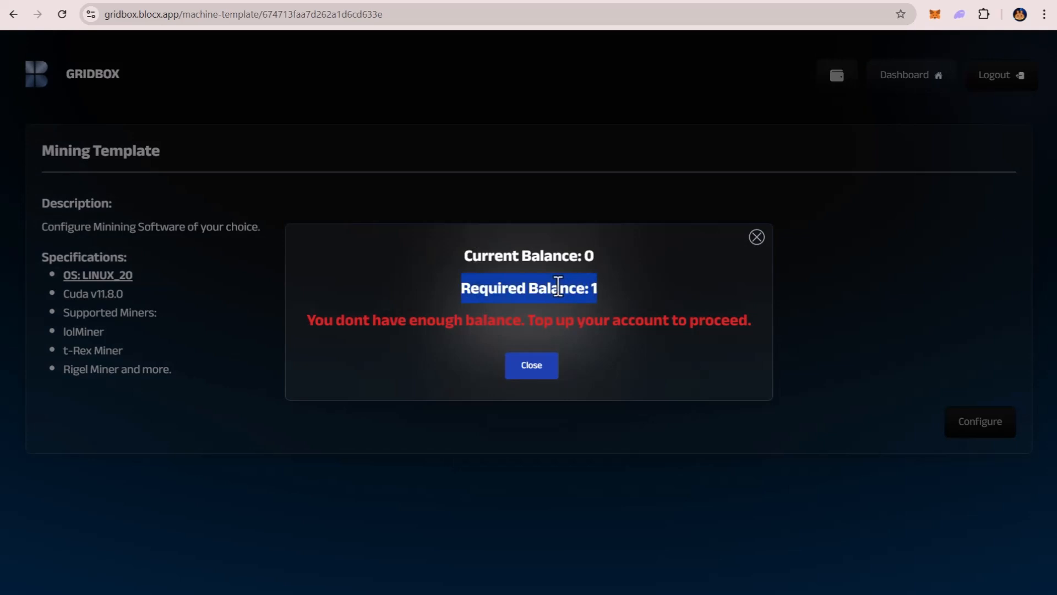
pyautogui.click(587, 256)
pyautogui.moveTo(587, 256); pyautogui.dragTo(593, 253)
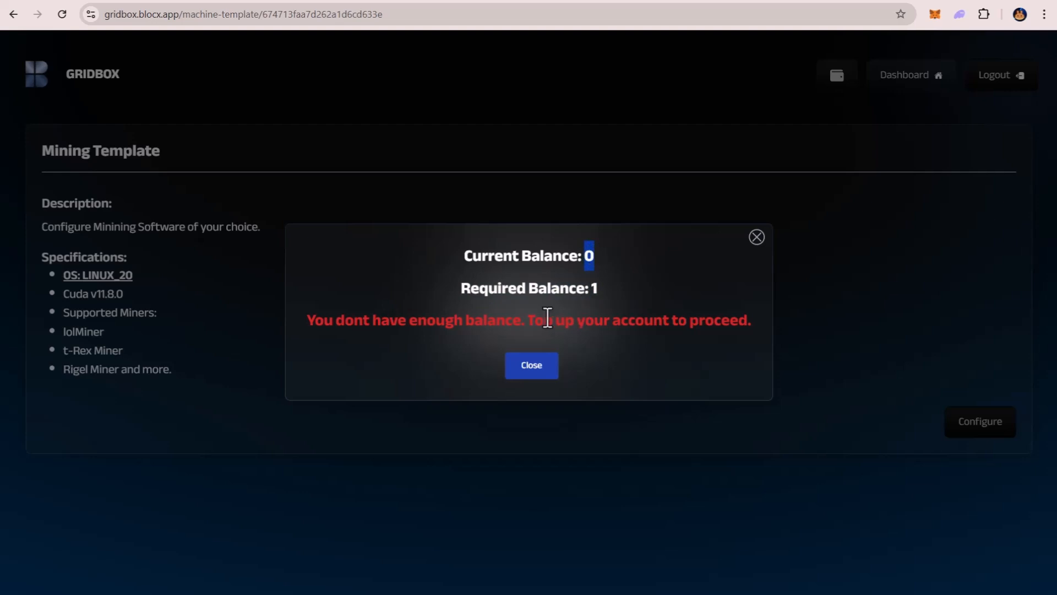
pyautogui.moveTo(529, 319); pyautogui.dragTo(736, 315)
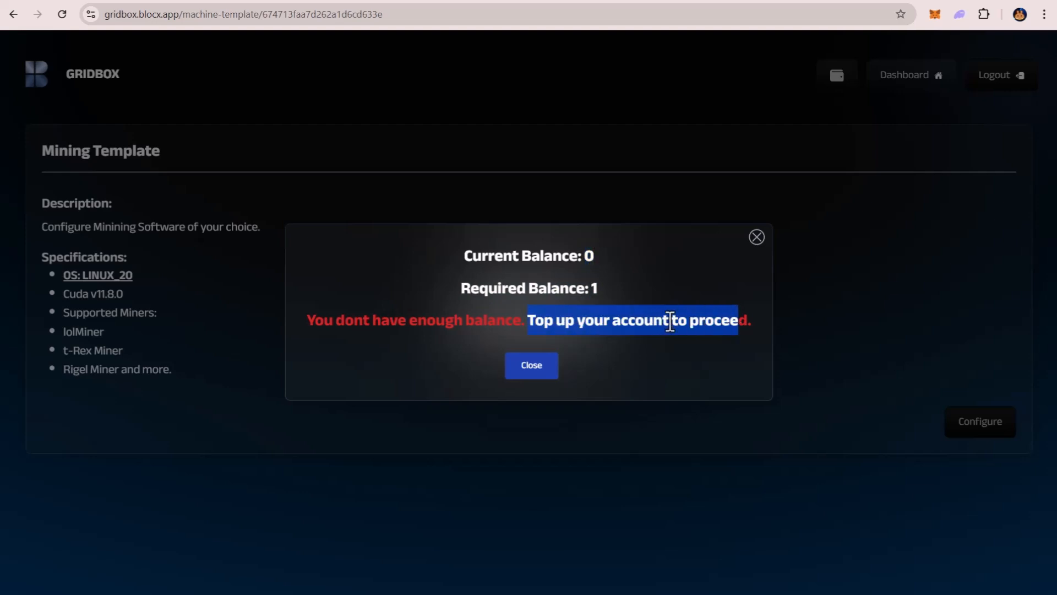
pyautogui.click(539, 364)
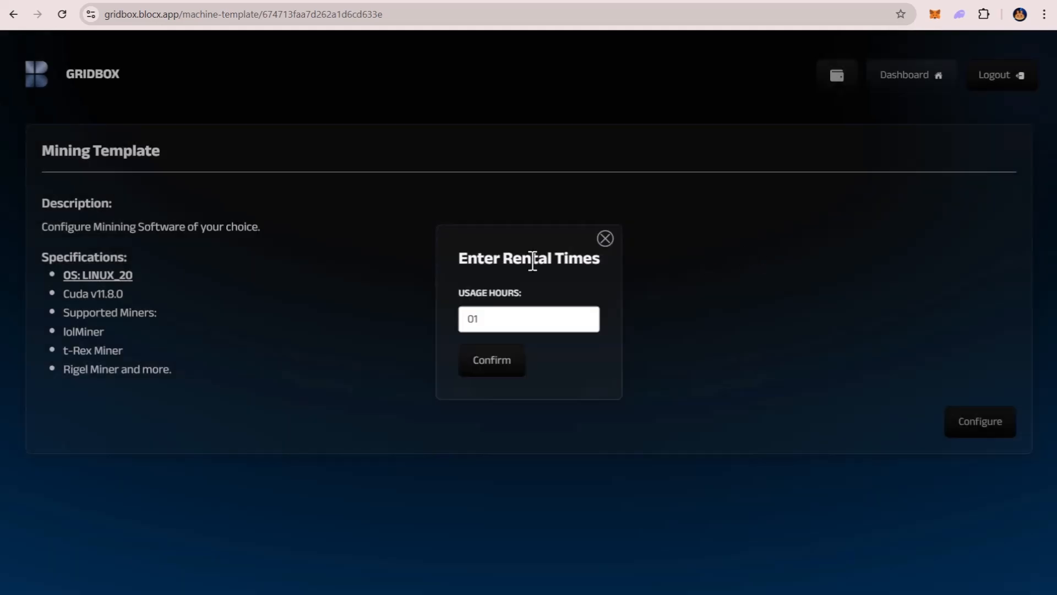
pyautogui.click(605, 239)
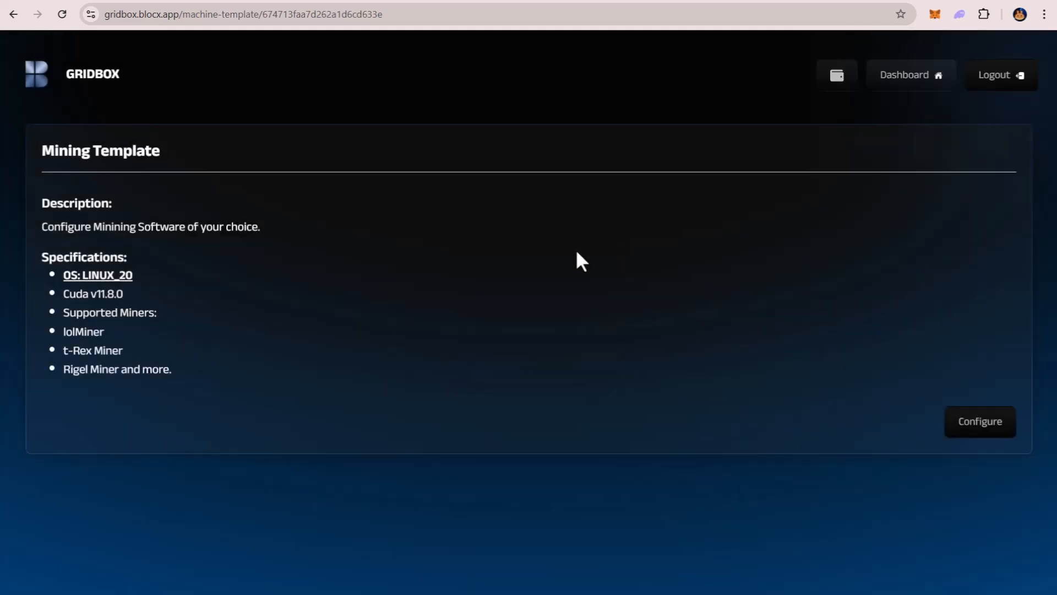
# Open the GRIDBOX wallet from the dashboard and copy its BLOCX receiving address.
pyautogui.click(909, 83)
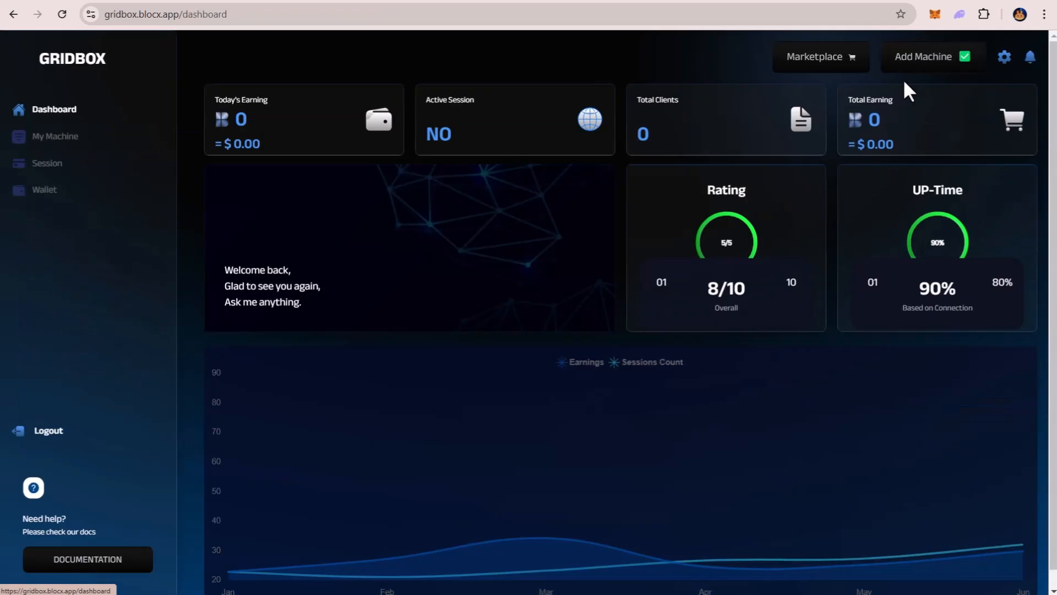
pyautogui.click(57, 192)
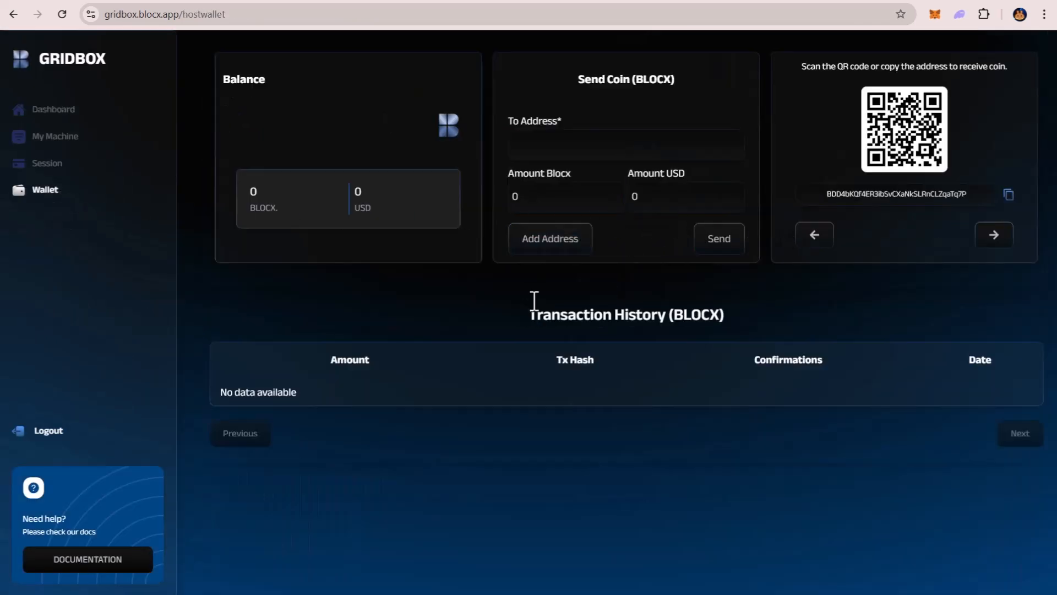
pyautogui.doubleClick(998, 66)
pyautogui.tripleClick(998, 66)
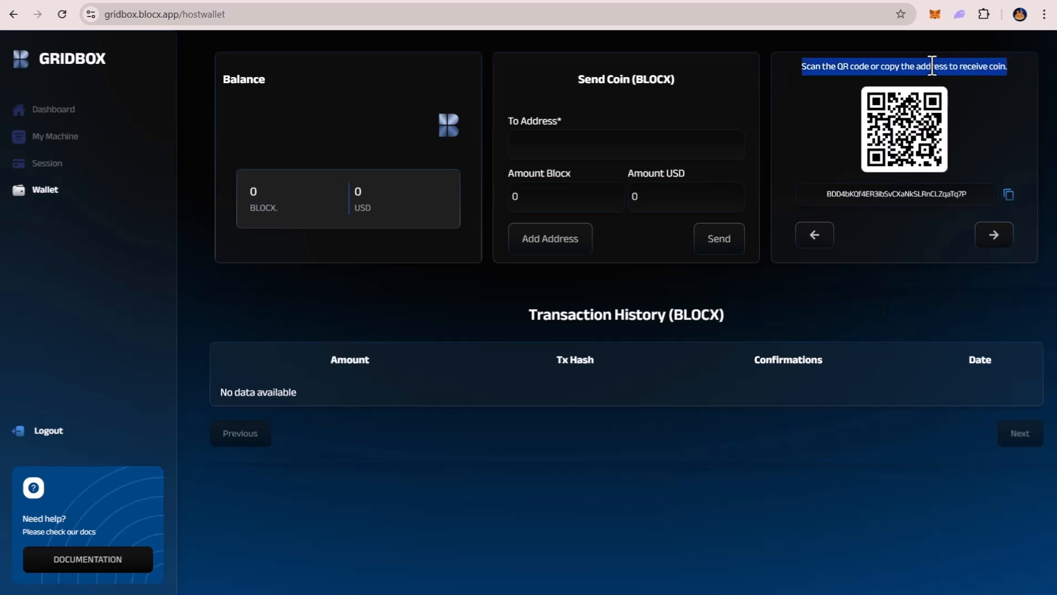
pyautogui.doubleClick(923, 195)
pyautogui.click(1009, 195)
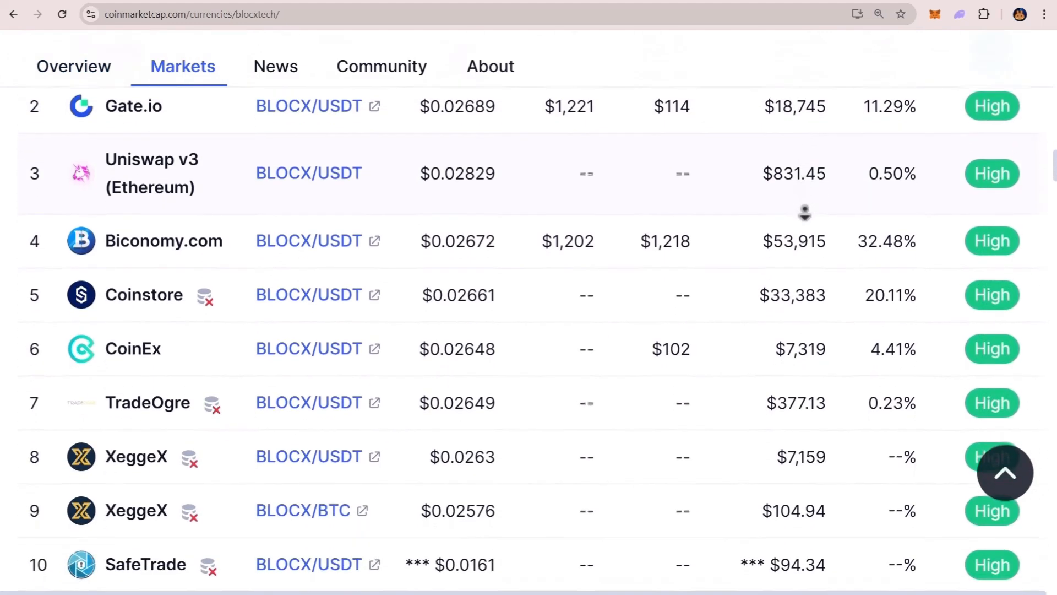
# Look over the BLOCX markets on CoinMarketCap, switch to the MEXC spot assets, and open the withdrawal form for BLOCX.
pyautogui.middleClick(805, 212)
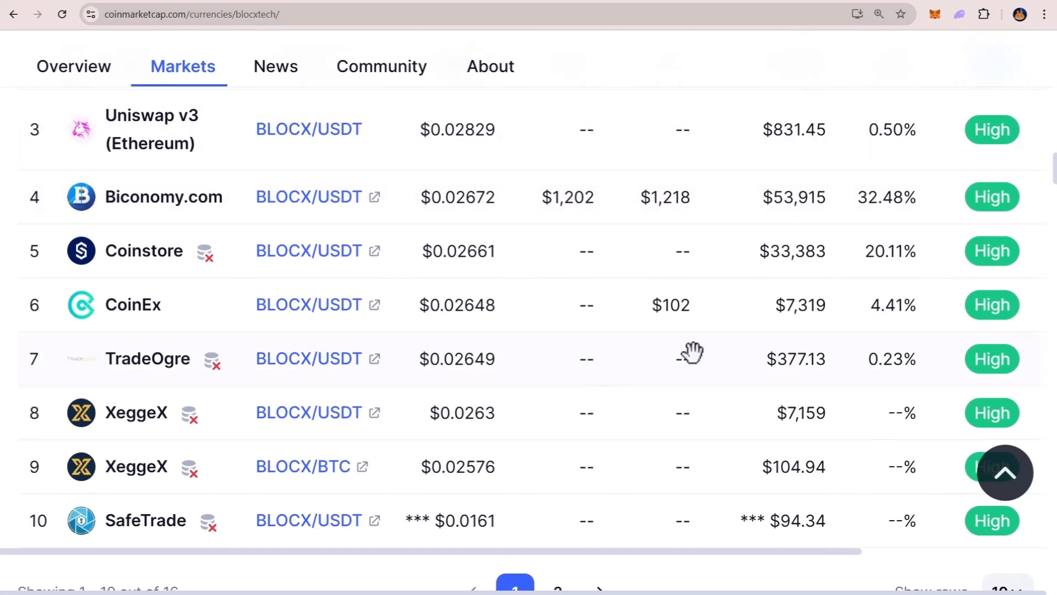
pyautogui.click(789, 0)
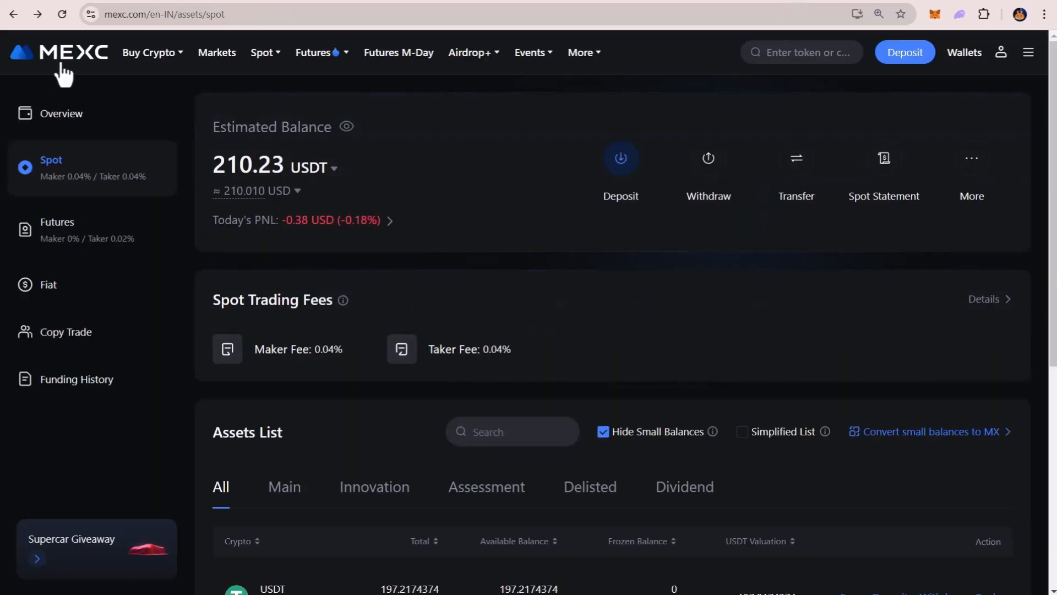
pyautogui.scroll(-2, 583, 141)
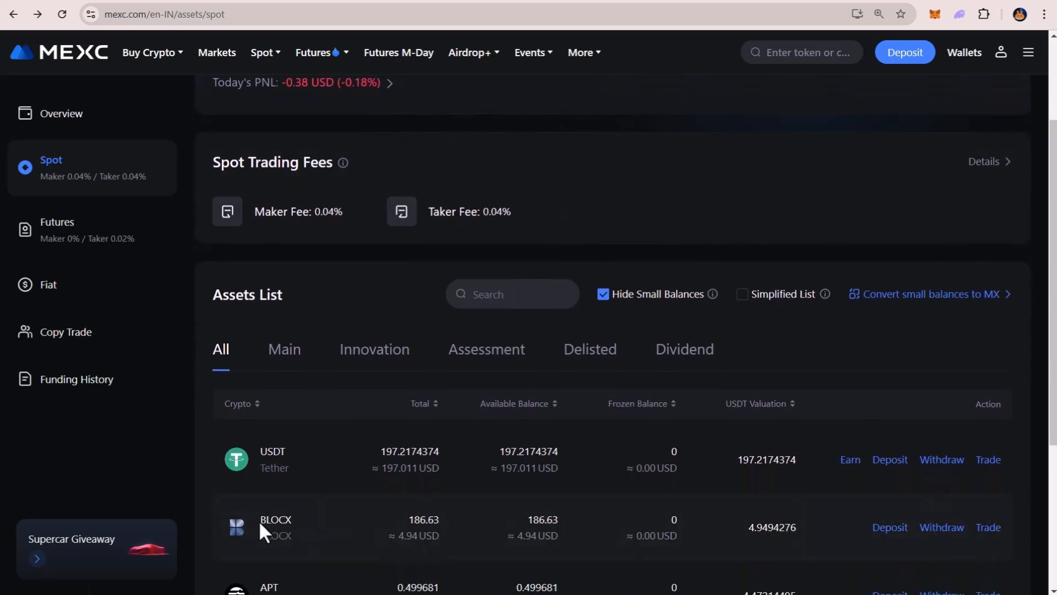
pyautogui.moveTo(260, 522); pyautogui.dragTo(300, 520)
pyautogui.click(954, 540)
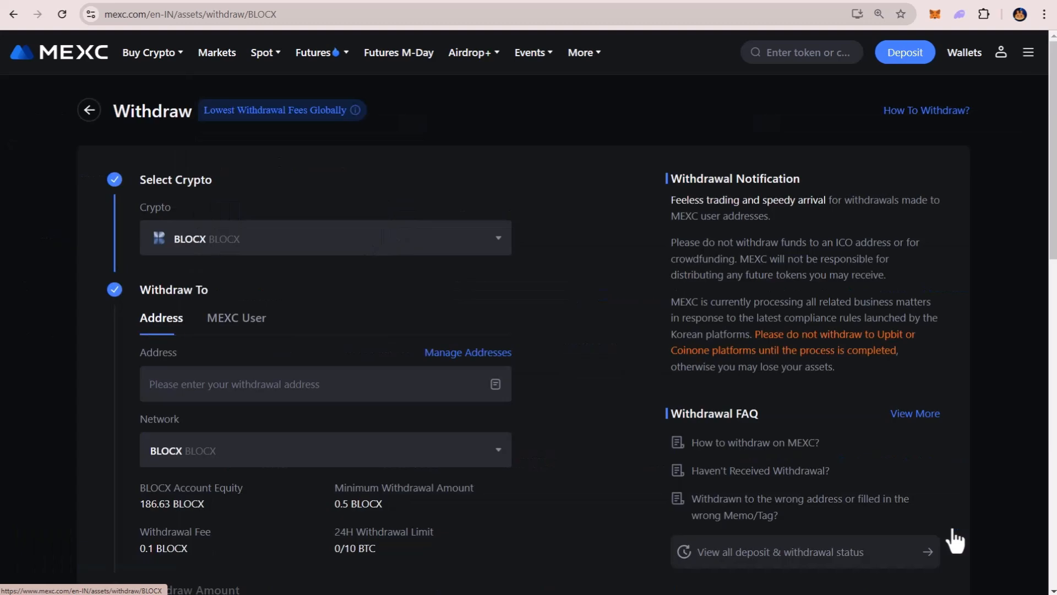
# Paste the copied GRIDBOX wallet address as the withdrawal address and set the withdrawal amount to 100 BLOCX.
pyautogui.click(223, 383)
pyautogui.hotkey('ctrl', 'v')
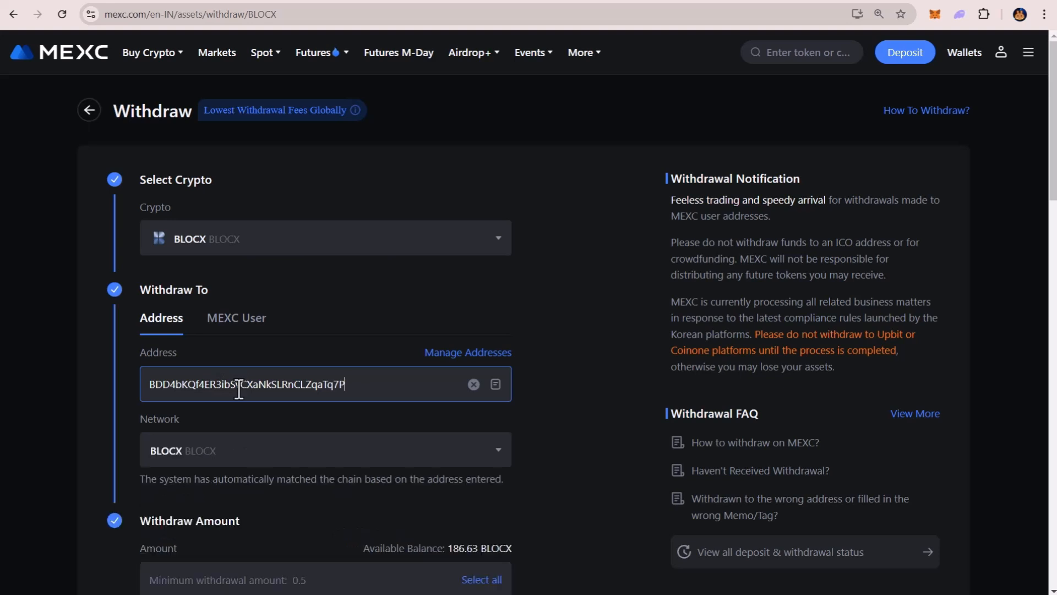
pyautogui.middleClick(627, 345)
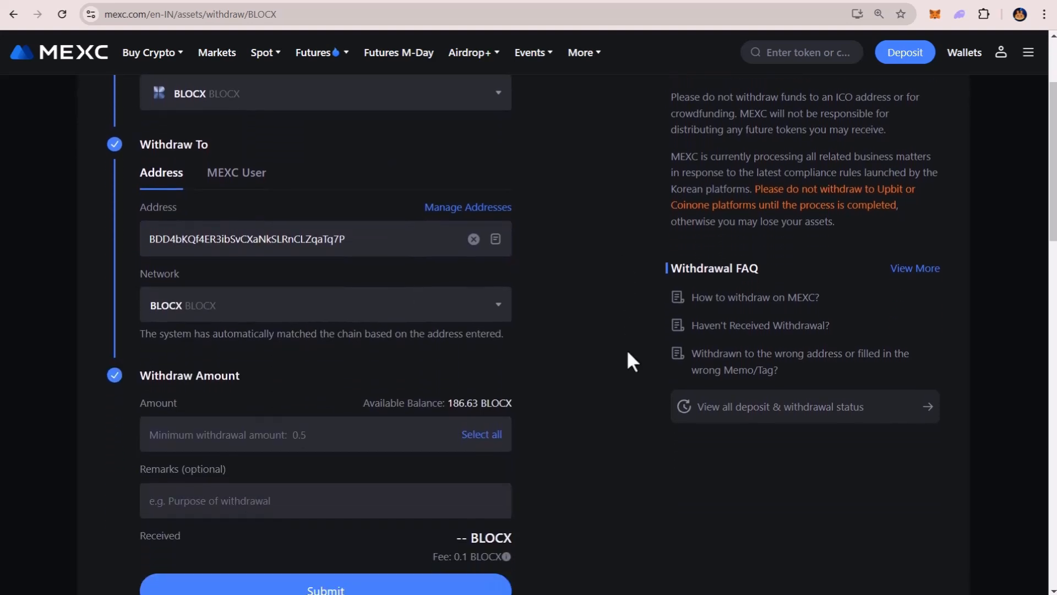
pyautogui.click(285, 430)
pyautogui.write('100')
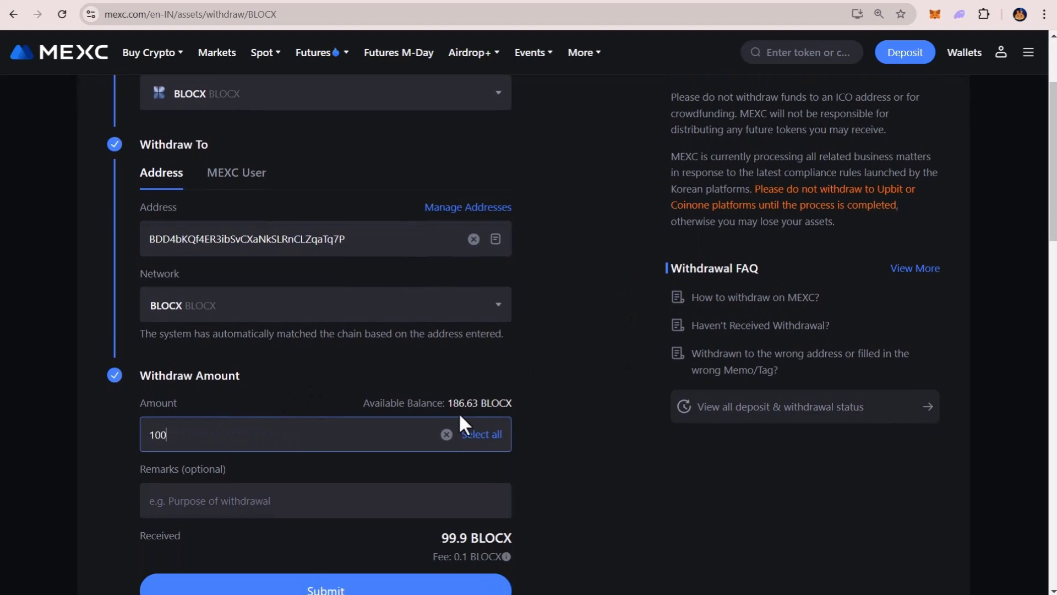
pyautogui.middleClick(564, 356)
pyautogui.scroll(-4, 565, 357)
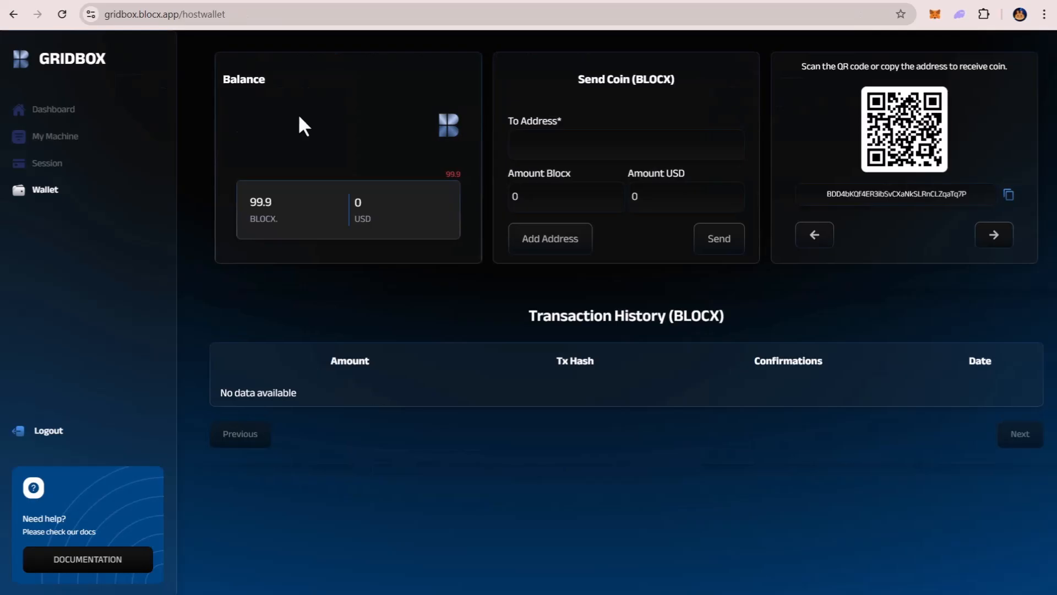
# Check the BLOCX balance in the GRIDBOX wallet and return to the Mining template page.
pyautogui.moveTo(237, 195); pyautogui.dragTo(317, 226)
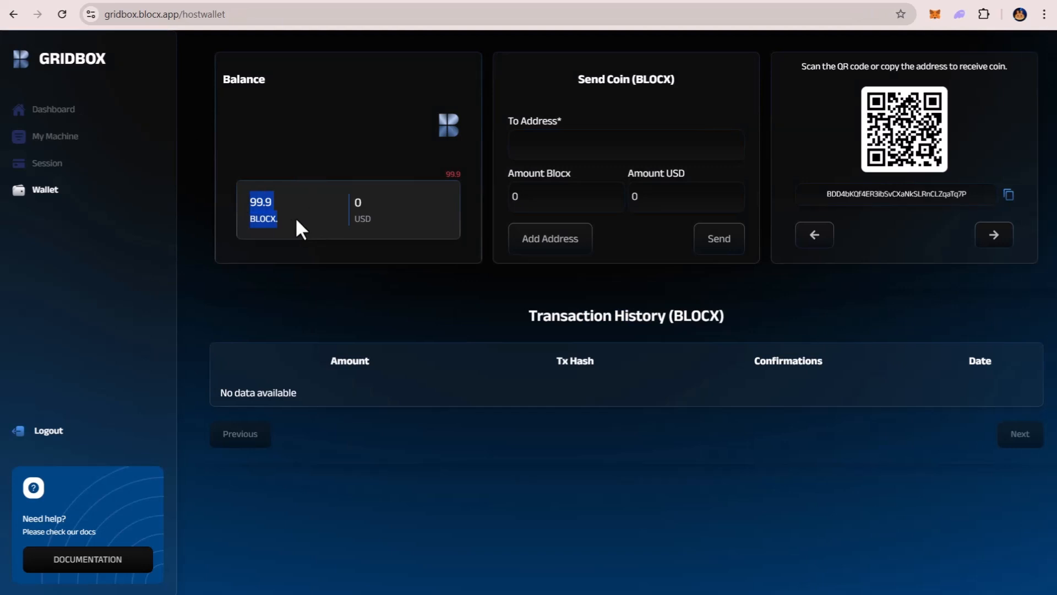
pyautogui.click(295, 216)
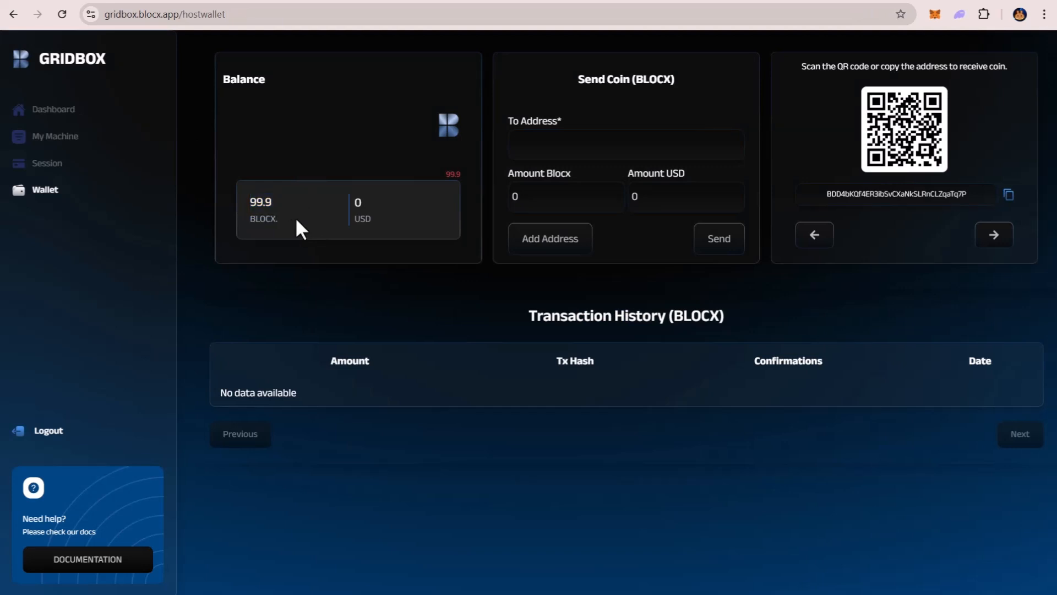
pyautogui.click(13, 15)
pyautogui.click(13, 15)
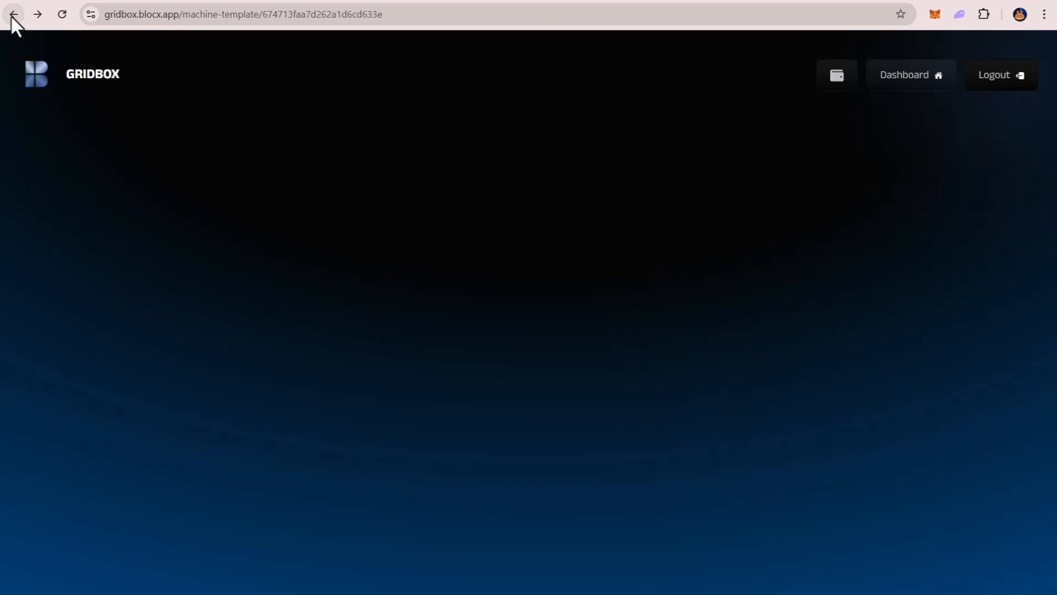
# Configure the Mining Template, confirm its rental time, and pay the required 1 BLOCX to rent the machine.
pyautogui.click(1003, 424)
pyautogui.click(533, 371)
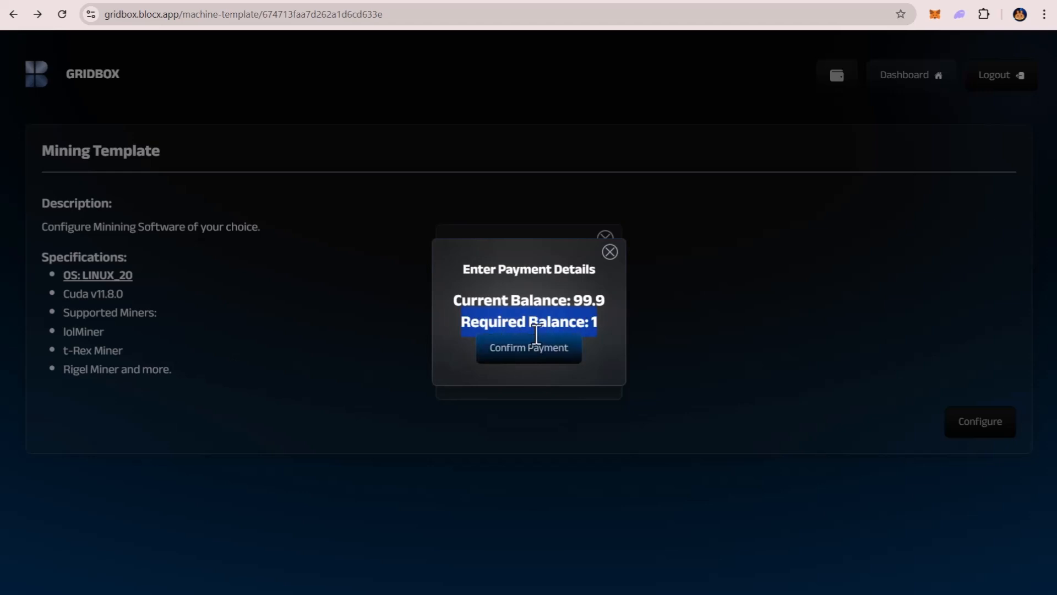
pyautogui.click(549, 357)
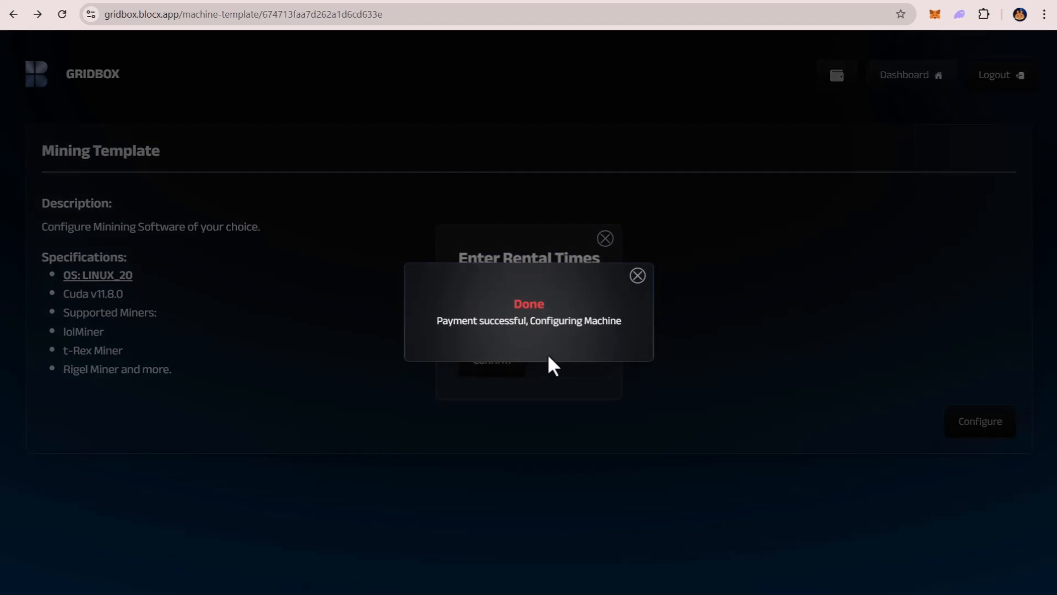
pyautogui.moveTo(470, 306); pyautogui.dragTo(609, 329)
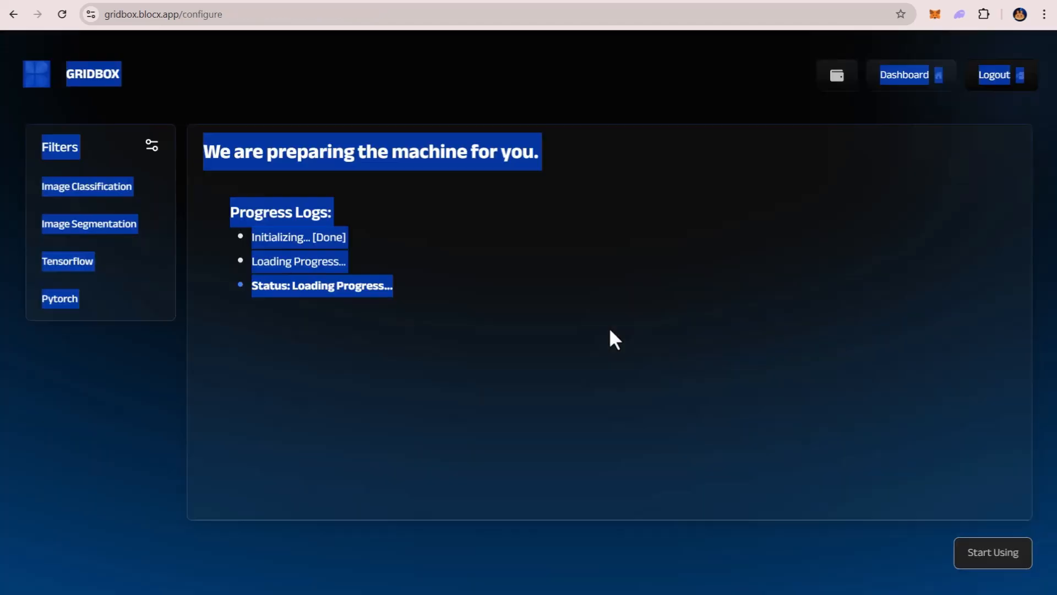
pyautogui.click(609, 327)
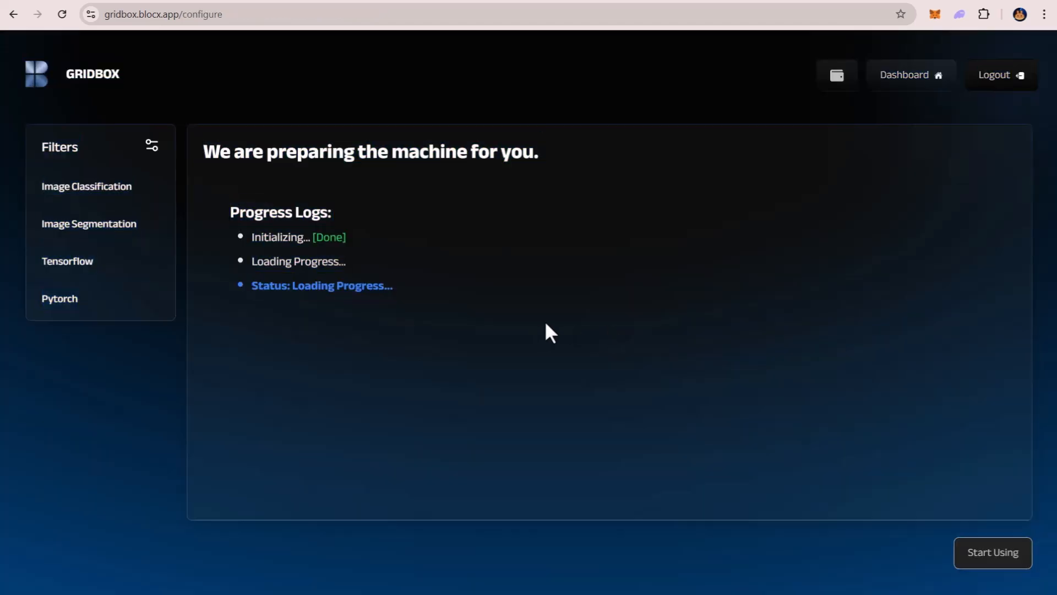
# Start using the prepared machine, check its remaining session time, and open its copied Jupyter URL in a new browser tab.
pyautogui.click(993, 567)
pyautogui.moveTo(45, 127); pyautogui.dragTo(127, 129)
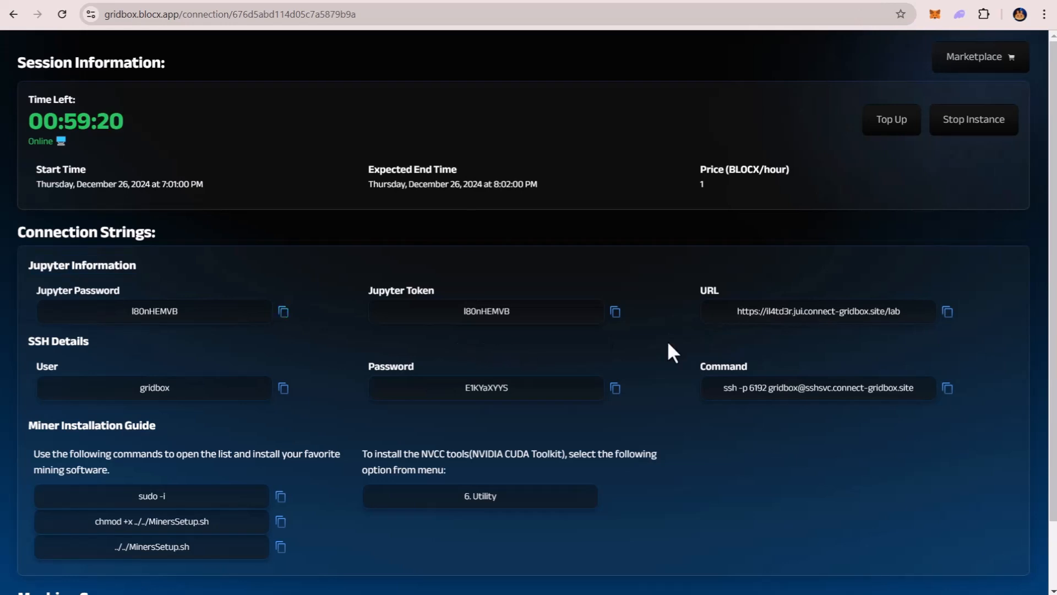
pyautogui.click(948, 312)
pyautogui.hotkey('ctrl', 't')
pyautogui.hotkey('ctrl', 'v')
pyautogui.press('Return')
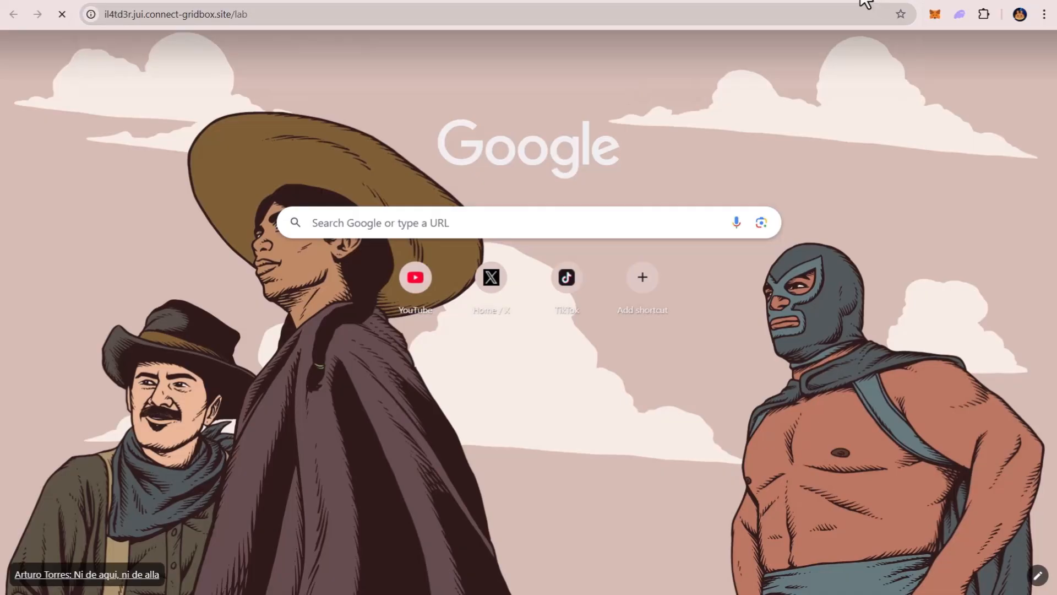
# Copy the Jupyter password from the session's connection strings, paste it into the Jupyter login page's password or token field, and log in.
pyautogui.click(860, 0)
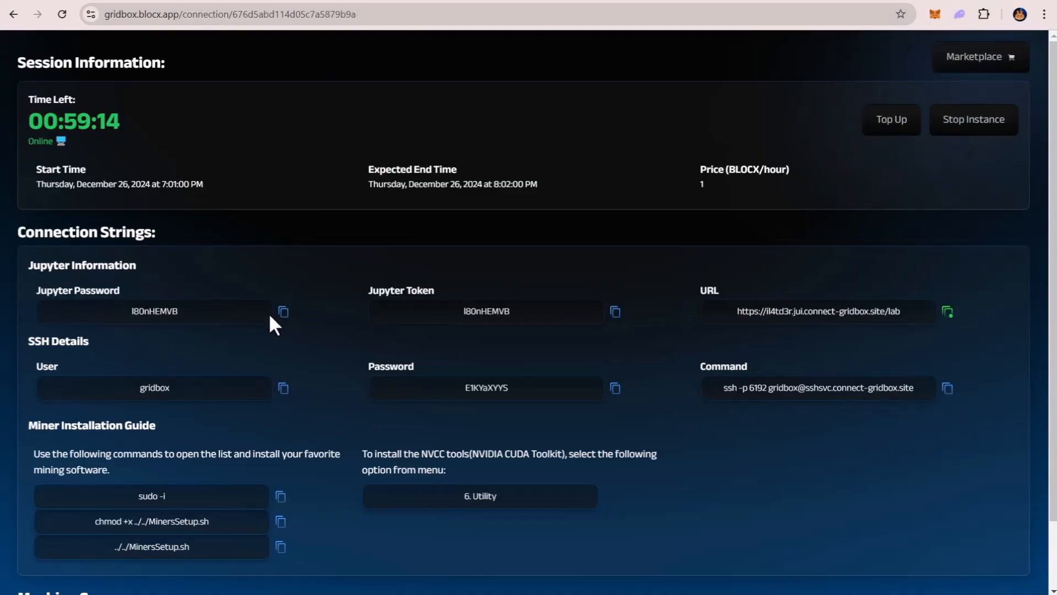
pyautogui.click(283, 312)
pyautogui.click(887, 0)
pyautogui.click(499, 111)
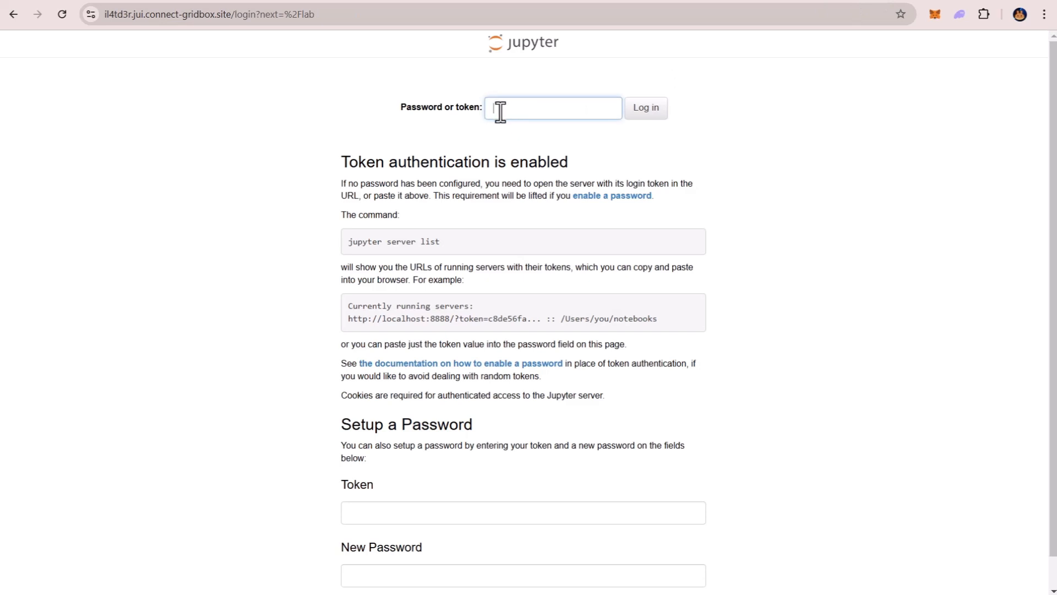
pyautogui.hotkey('ctrl', 'v')
pyautogui.click(646, 113)
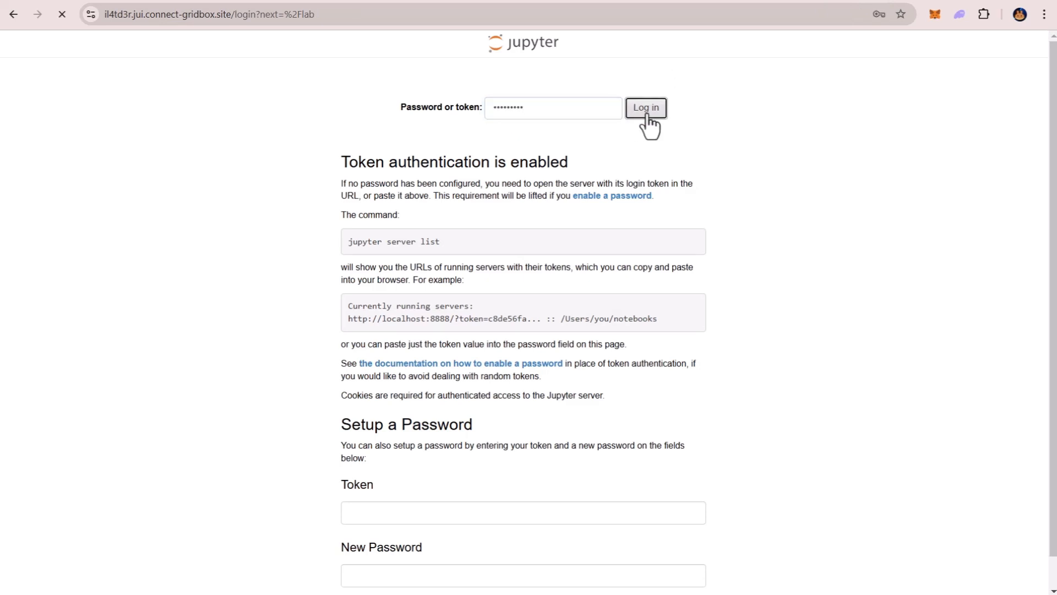